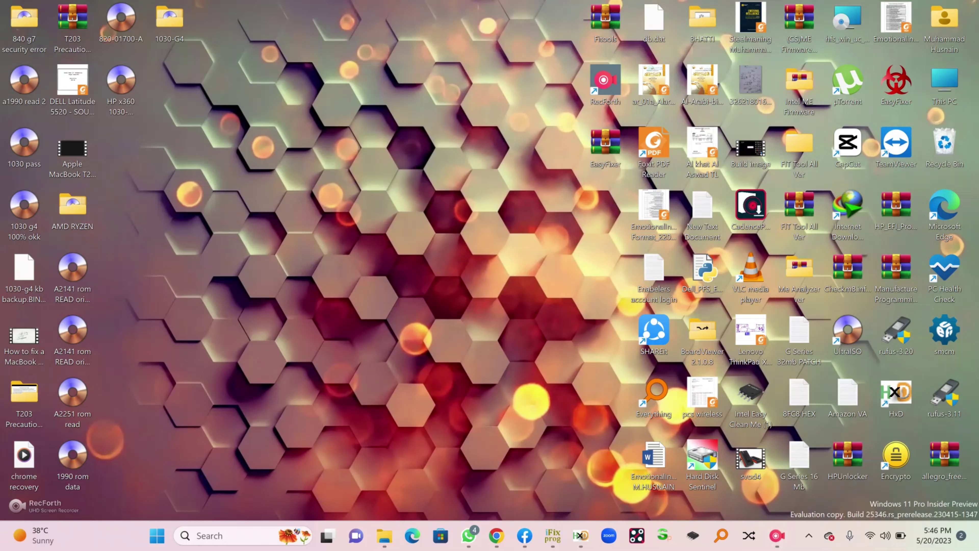
Refresh the desktop and place the HP x360 1030-G4 32MB file beside the EasyFixer archive
left_click(295, 155)
left_click_drag(122, 83, 170, 83)
left_click_drag(606, 142, 460, 83)
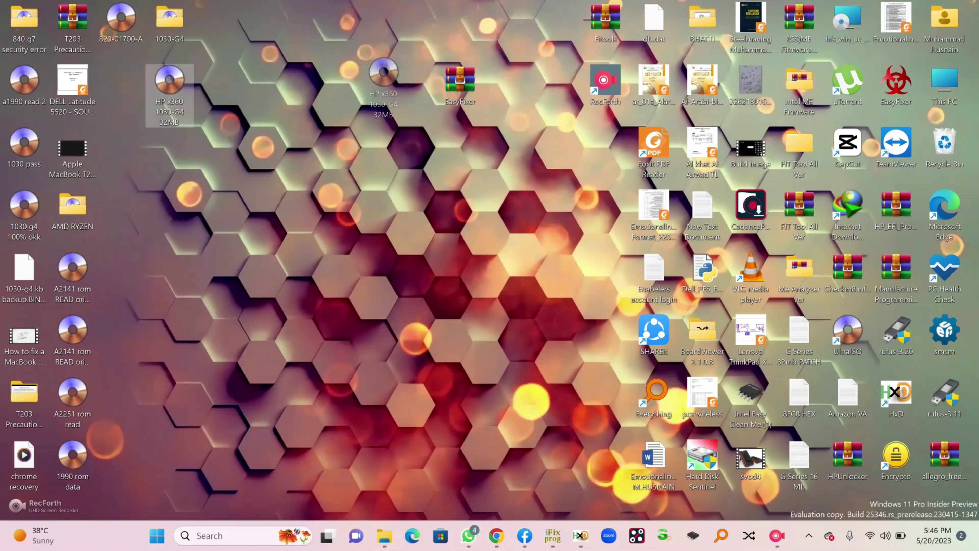
left_click_drag(169, 83, 363, 83)
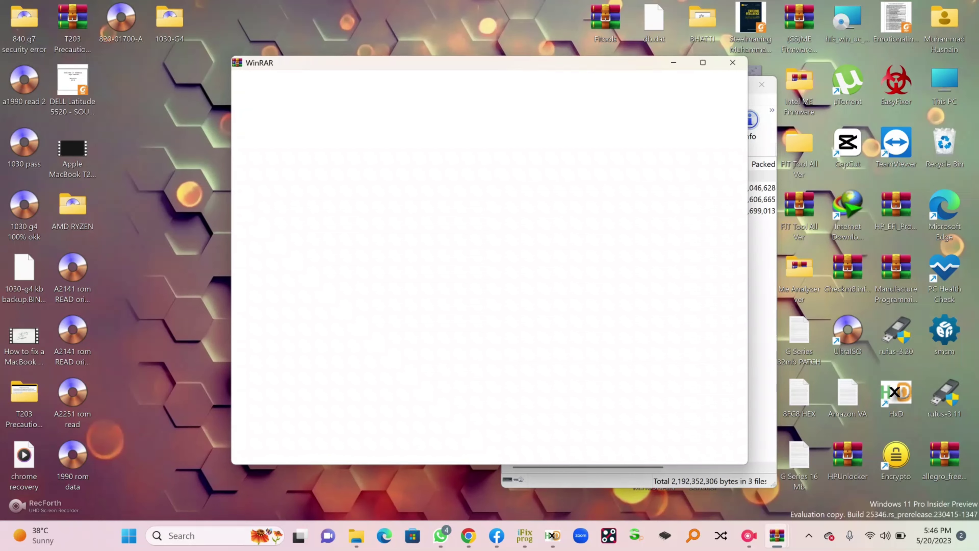
Extract EasyFixer.rar onto the desktop with Extract Here
key("Down")
key("Down")
key("Down")
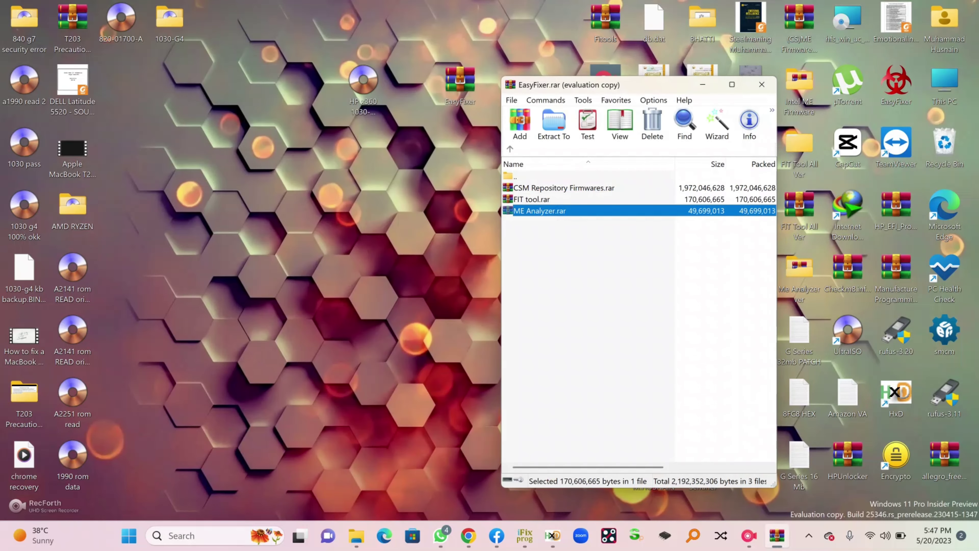
key("Escape")
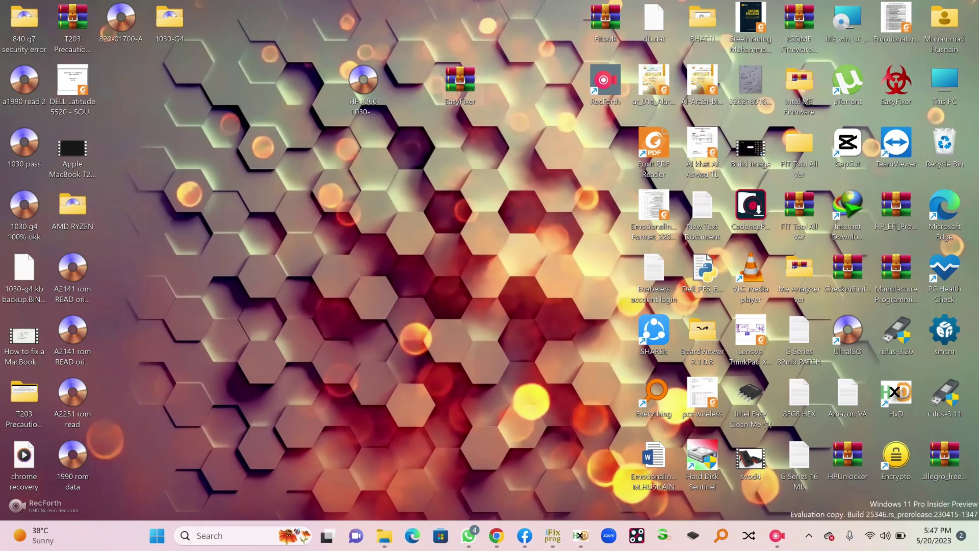
key("Menu")
key("Down")
key("Down")
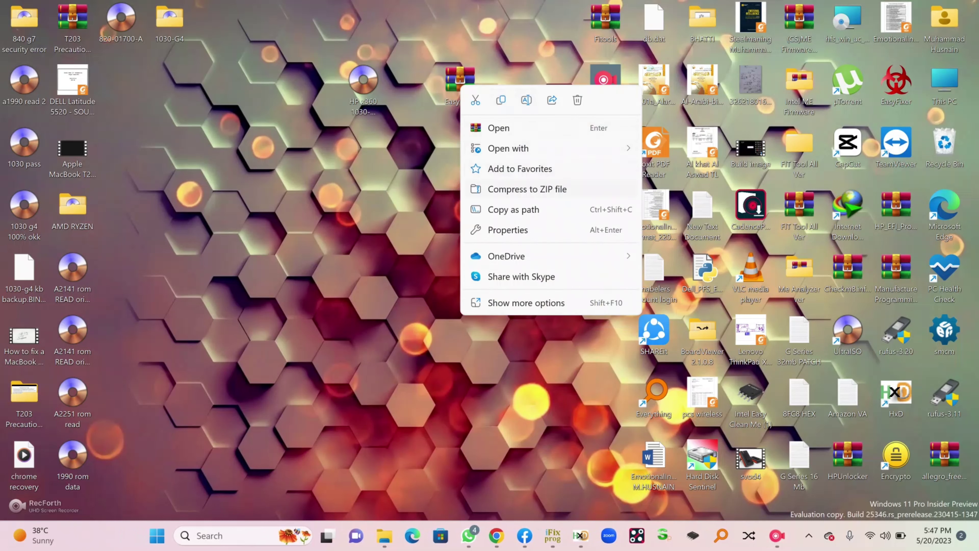
key("Escape")
key("shift+F10")
key("Down")
key("Down")
key("Down")
key("Down")
key("Down")
key("Down")
key("Down")
key("Down")
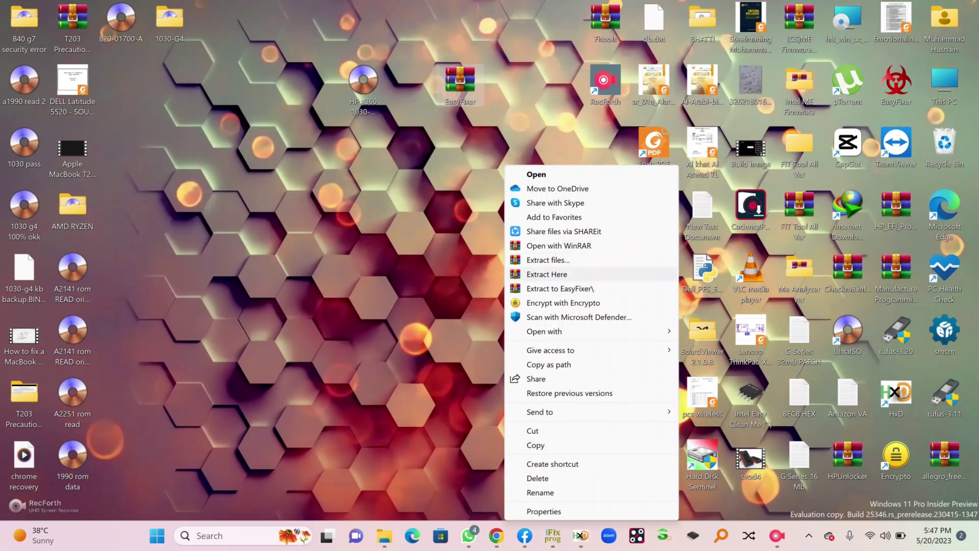
key("Return")
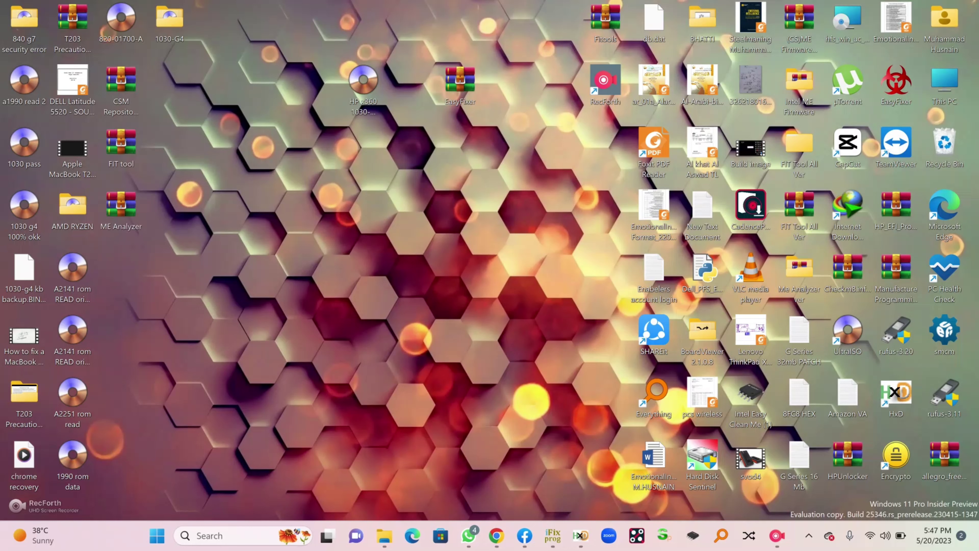
Line up the extracted CSM Repository, FIT tool and ME Analyzer archives beside the BIOS file
left_click_drag(460, 82, 605, 145)
left_click_drag(152, 62, 103, 231)
left_click_drag(121, 83, 412, 83)
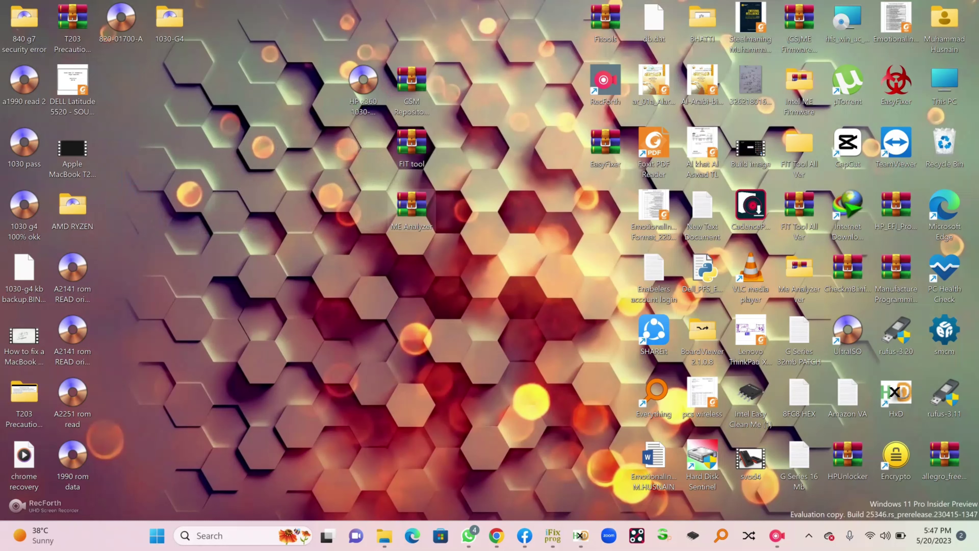
Open the ME Analyzer v1.93.0 r170 folder inside ME Analyzer.rar and select MEA.exe
double_click(412, 208)
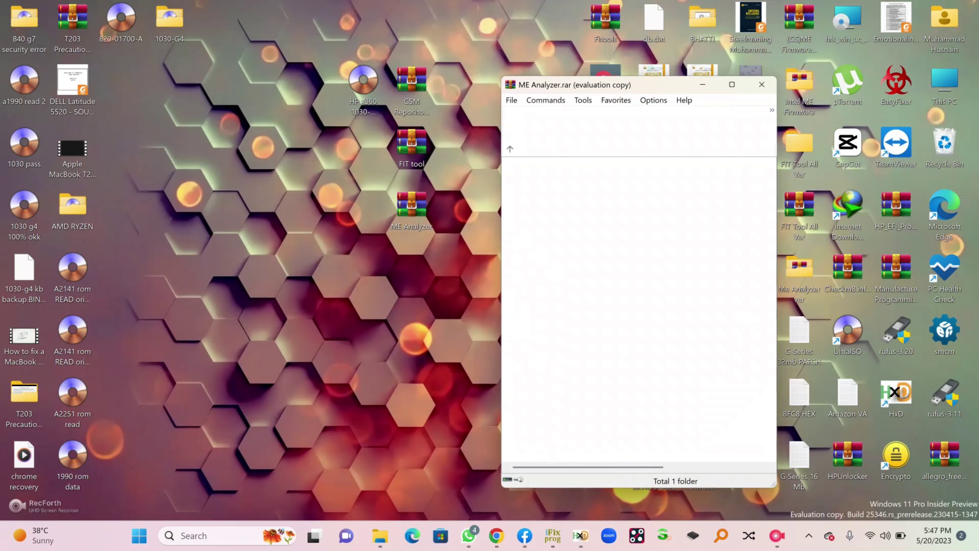
left_click(735, 237)
double_click(534, 188)
left_click(526, 210)
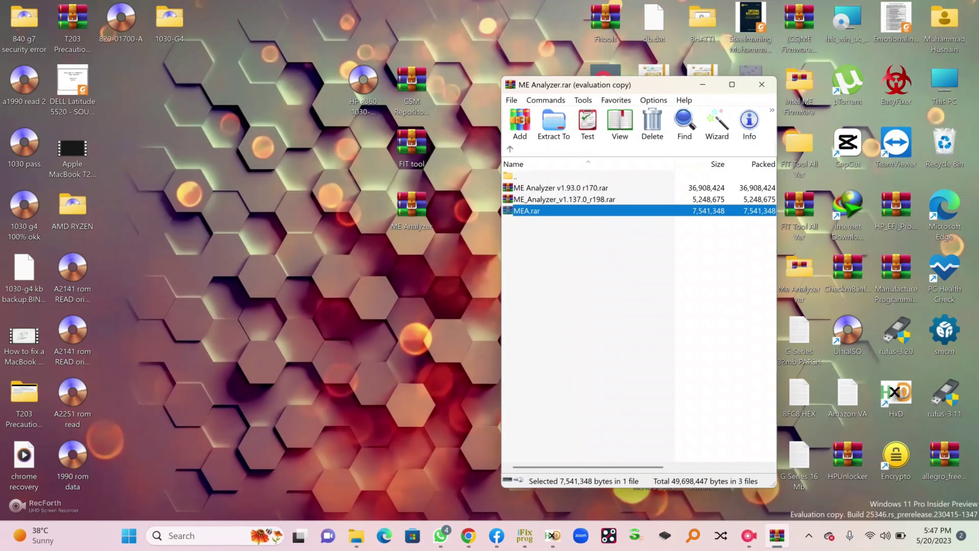
double_click(561, 187)
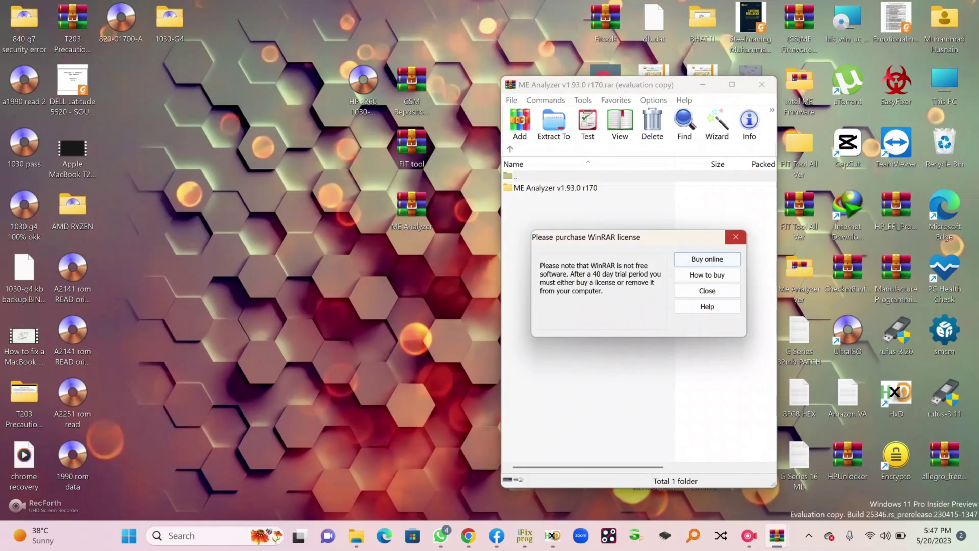
left_click(735, 237)
double_click(555, 188)
left_click(528, 222)
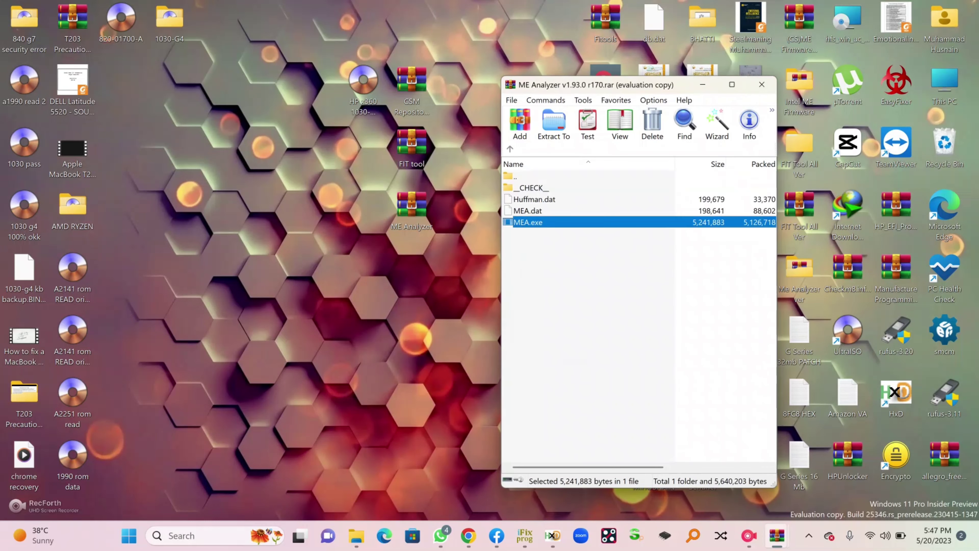
Run MEA.exe from the archive so the ME Analyzer console opens
left_click(363, 89)
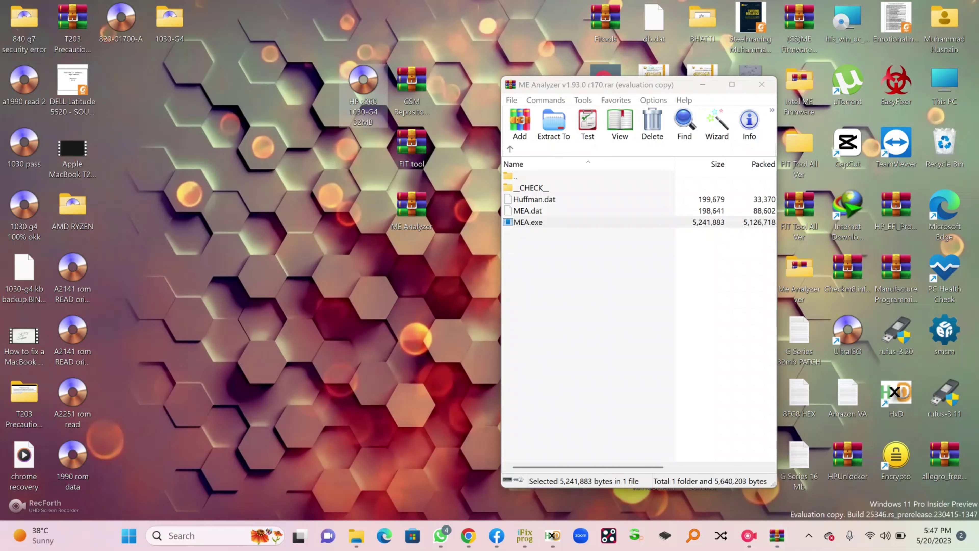
left_click_drag(363, 89, 616, 308)
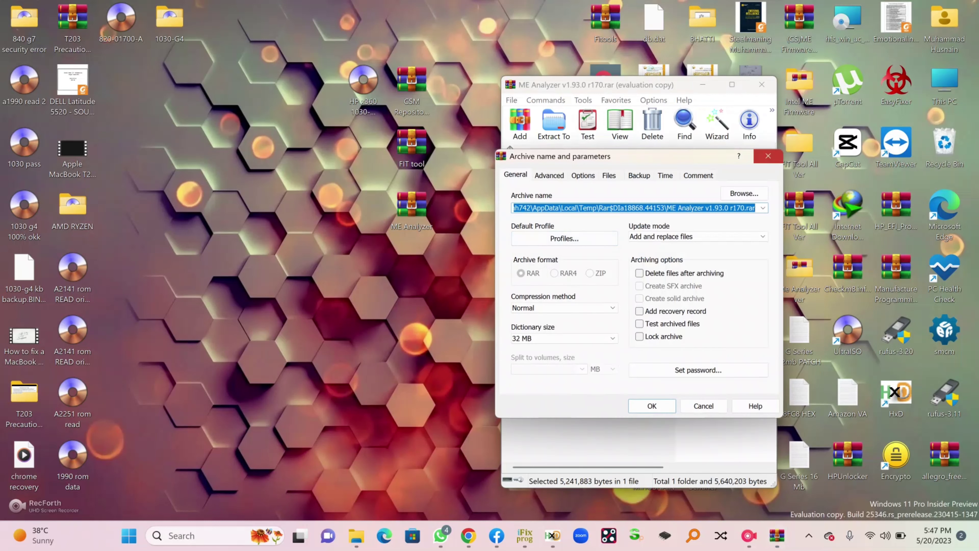
key("Escape")
key("Return")
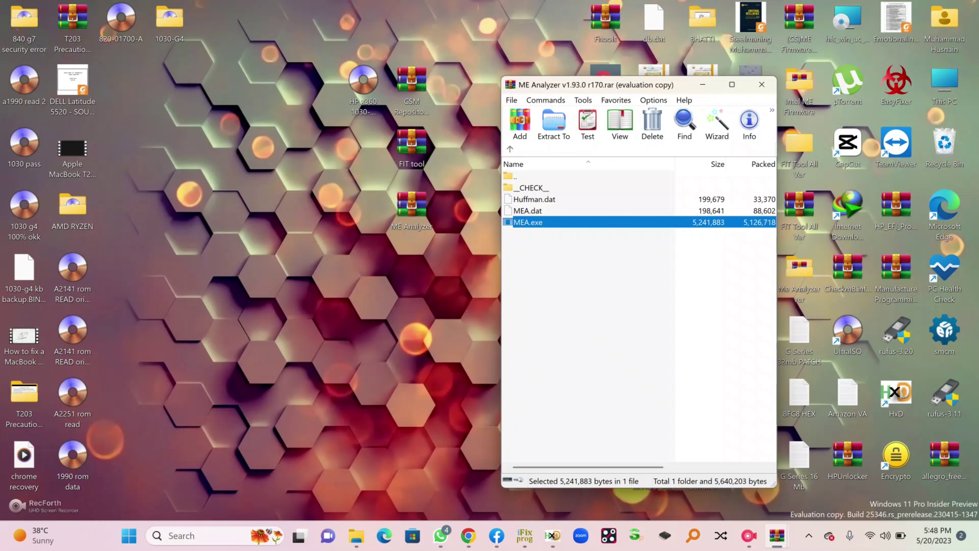
key("Return")
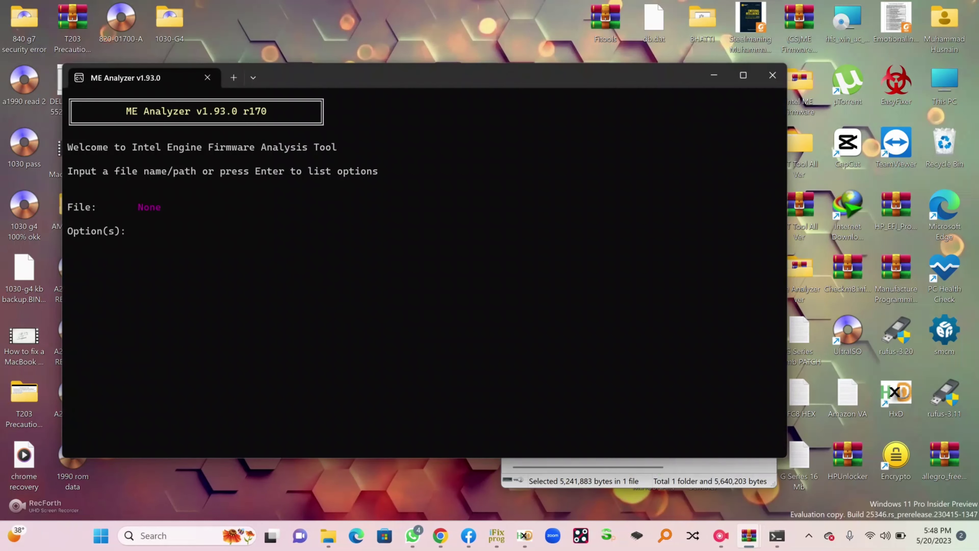
Submit the HP x360 1030-G4 32MB.bin path for analysis and reposition the console
type("\"C:\\Users\\mh742\\Desktop\\HP x360 1030-G4 32MB.bin\"")
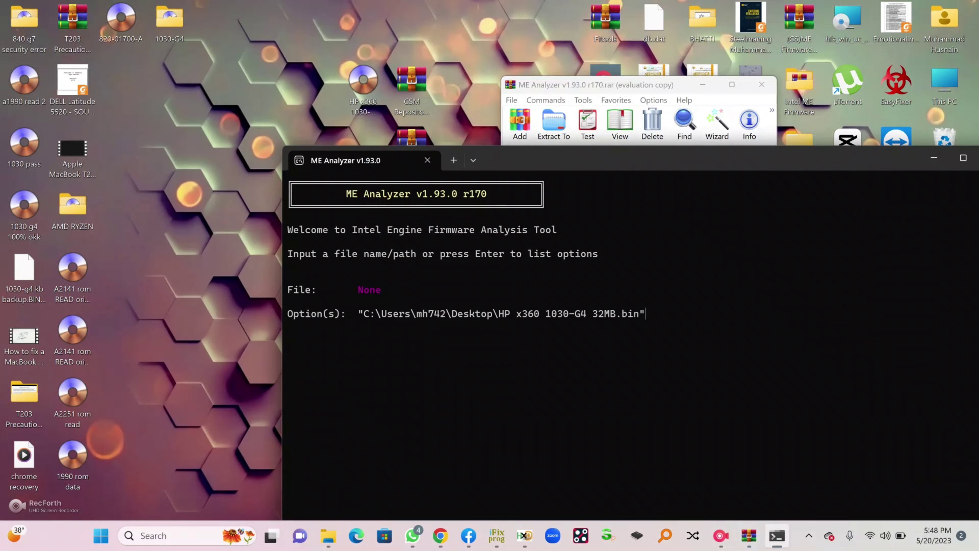
key("Return")
left_click_drag(786, 162, 514, 57)
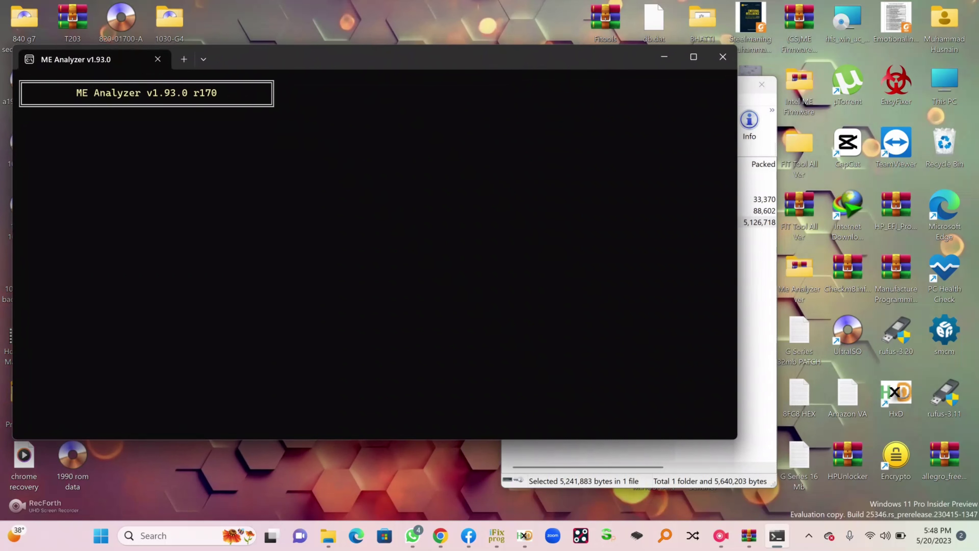
left_click_drag(738, 212, 343, 198)
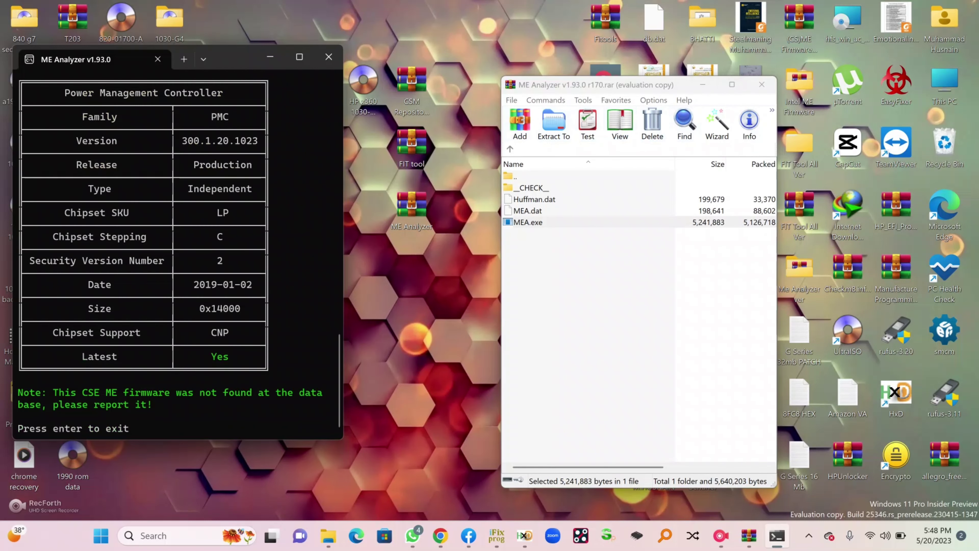
Scroll the report and highlight the Flash Image Tool version 12.0.45.1509
scroll(178, 251, "up", 15)
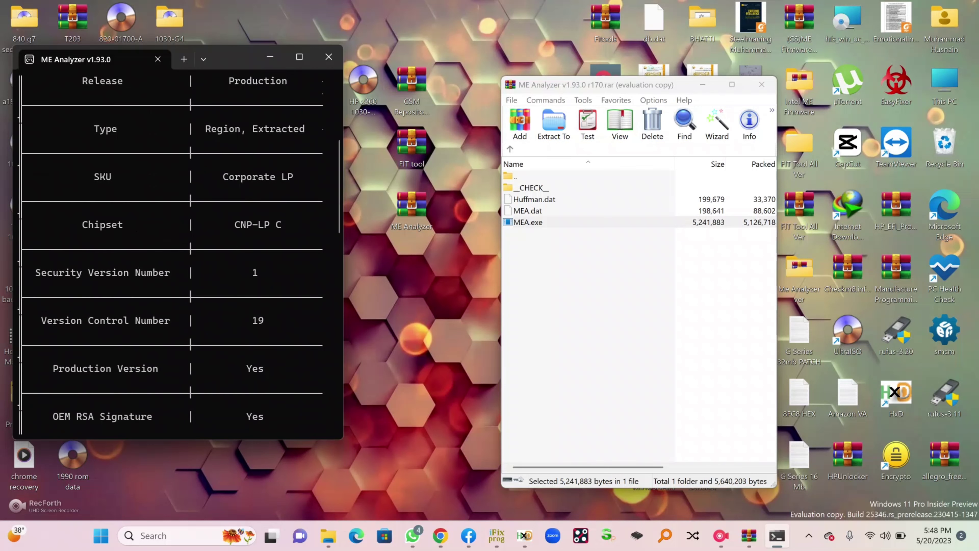
left_click_drag(343, 290, 360, 291)
scroll(347, 290, "down", 10)
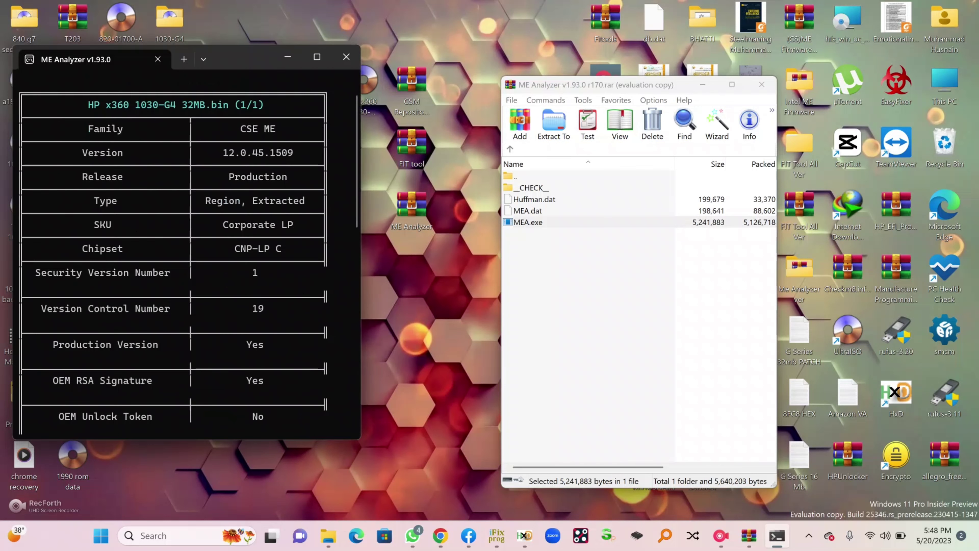
scroll(189, 262, "up", 3)
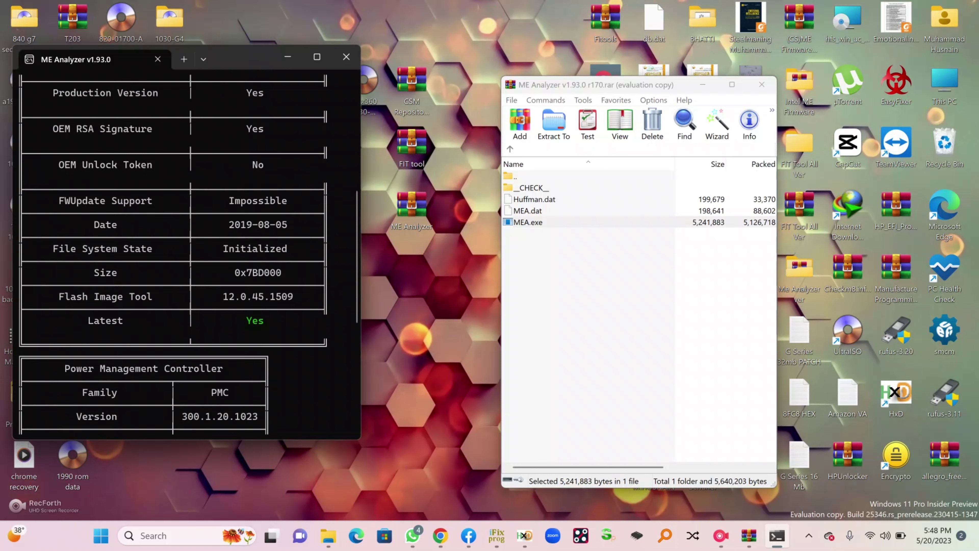
left_click_drag(212, 368, 293, 369)
Close the ME Analyzer archive windows and open the FIT tool archive
left_click(762, 85)
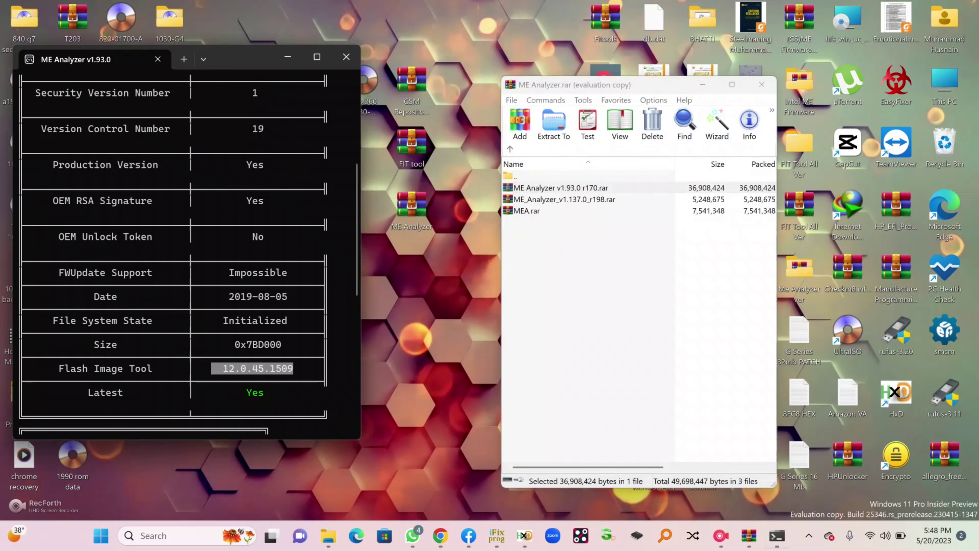
left_click(761, 85)
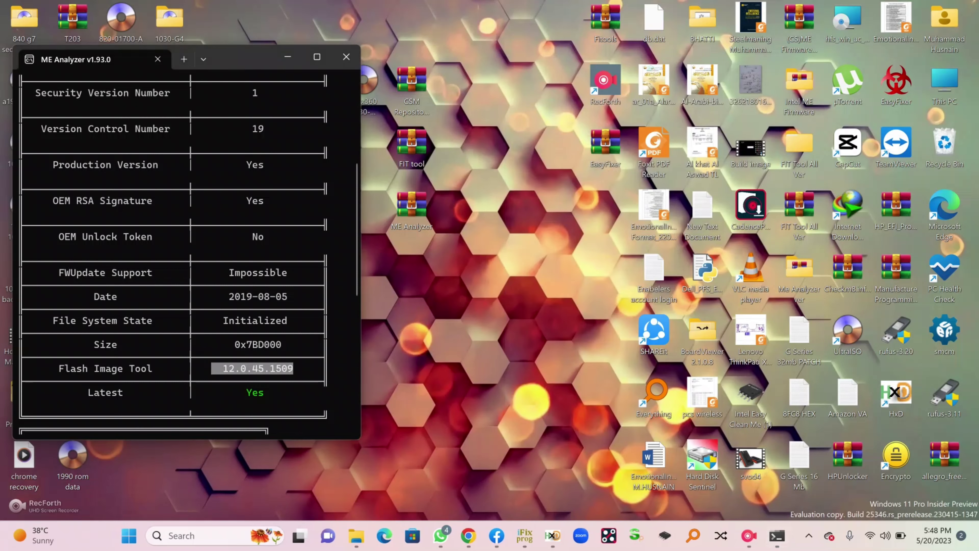
double_click(411, 148)
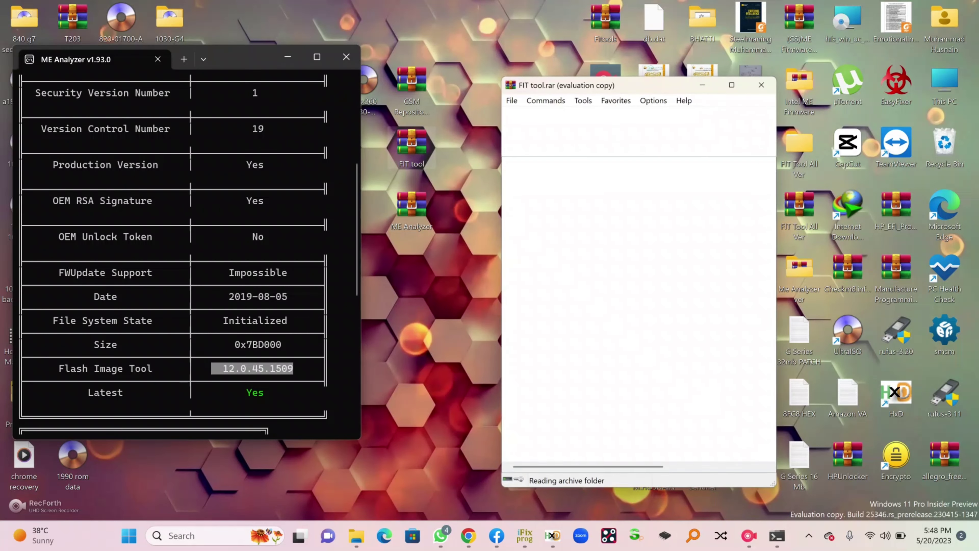
key("Escape")
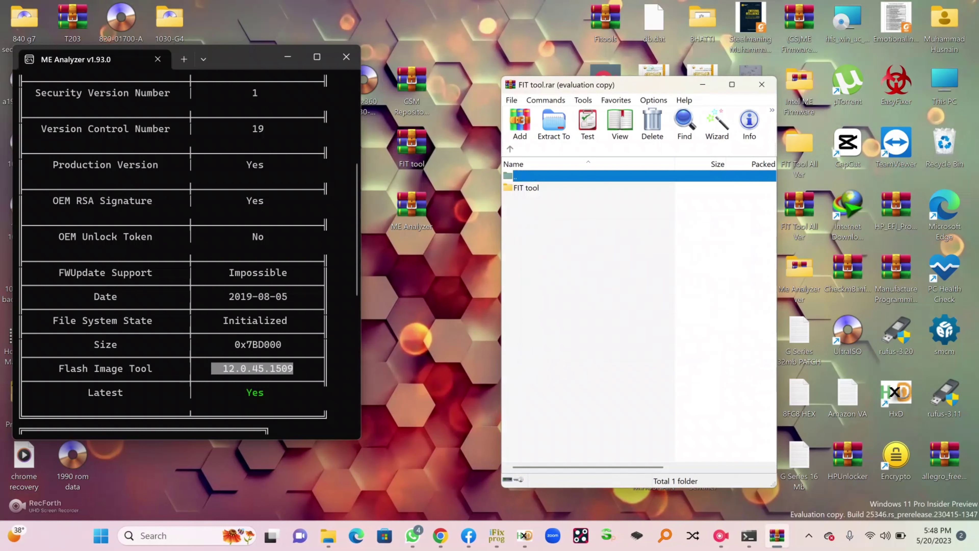
left_click_drag(199, 355, 299, 369)
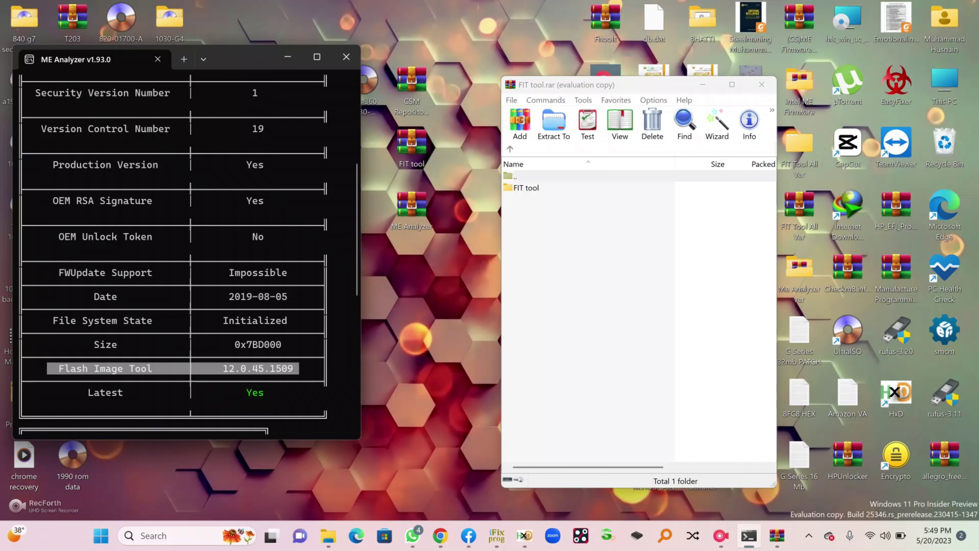
Extract V12 Series from the password-protected V12 Series.zip using the archive password, then close WinRAR
double_click(527, 188)
double_click(536, 279)
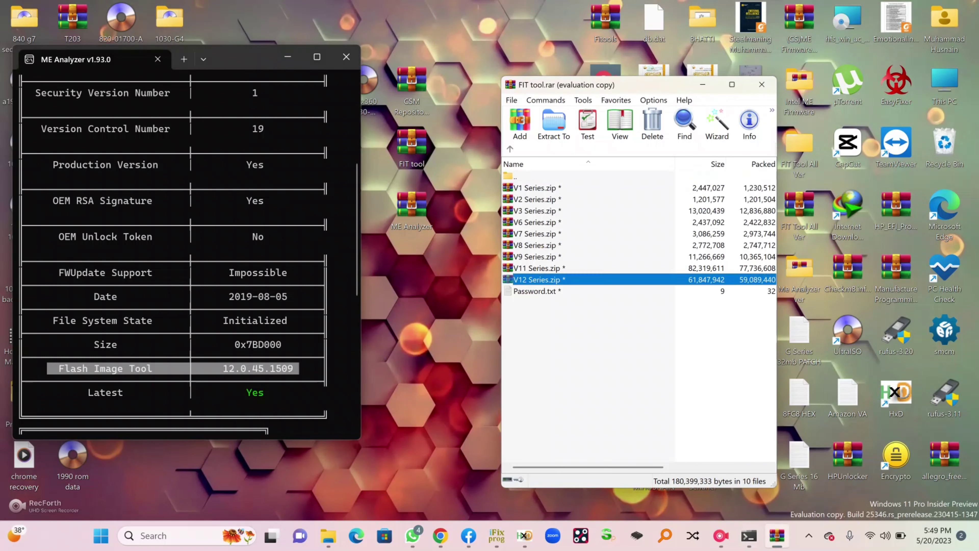
type("easyf")
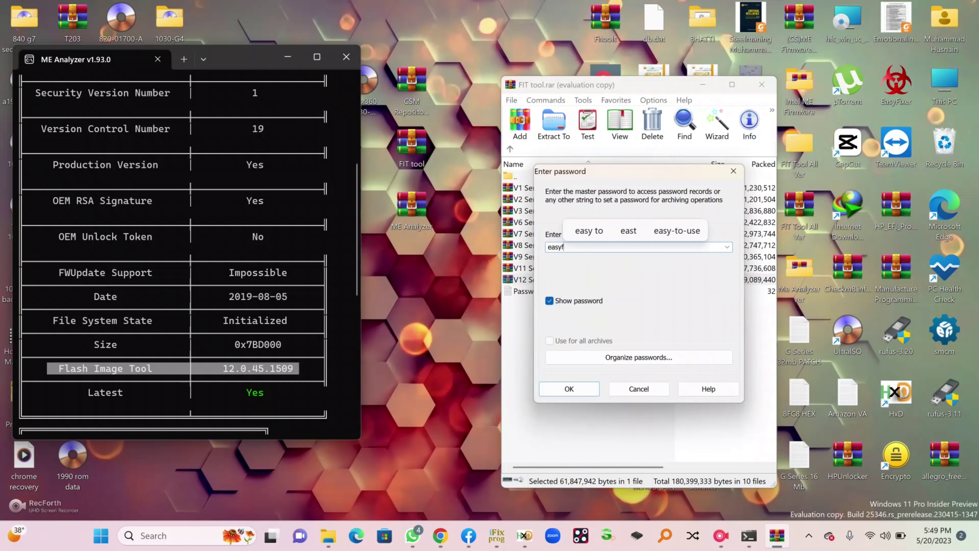
type("ixer")
key("Return")
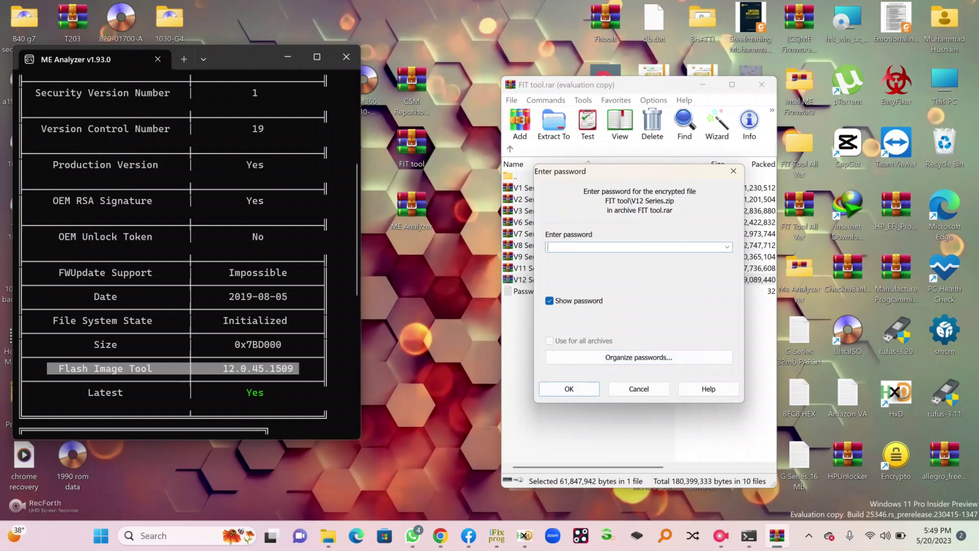
type("easy")
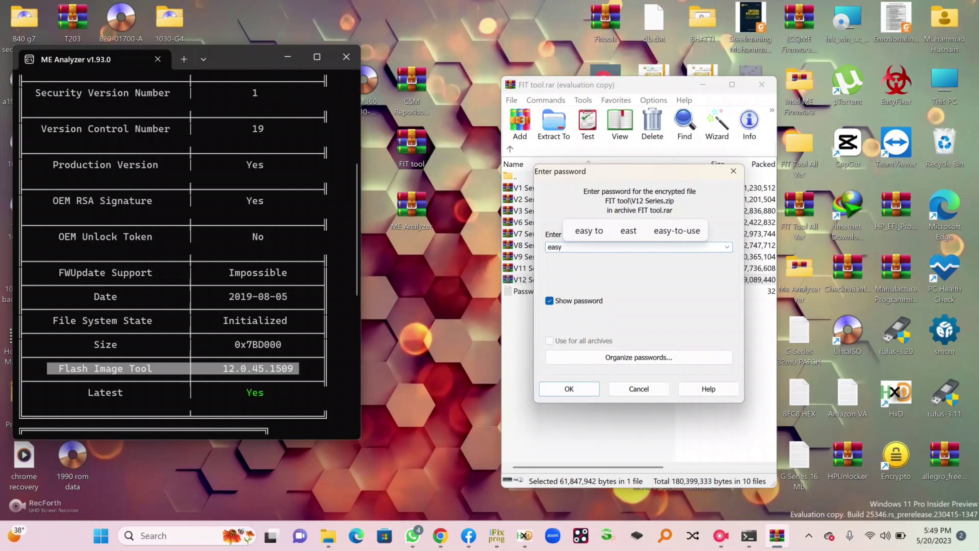
type("fixer")
key("Return")
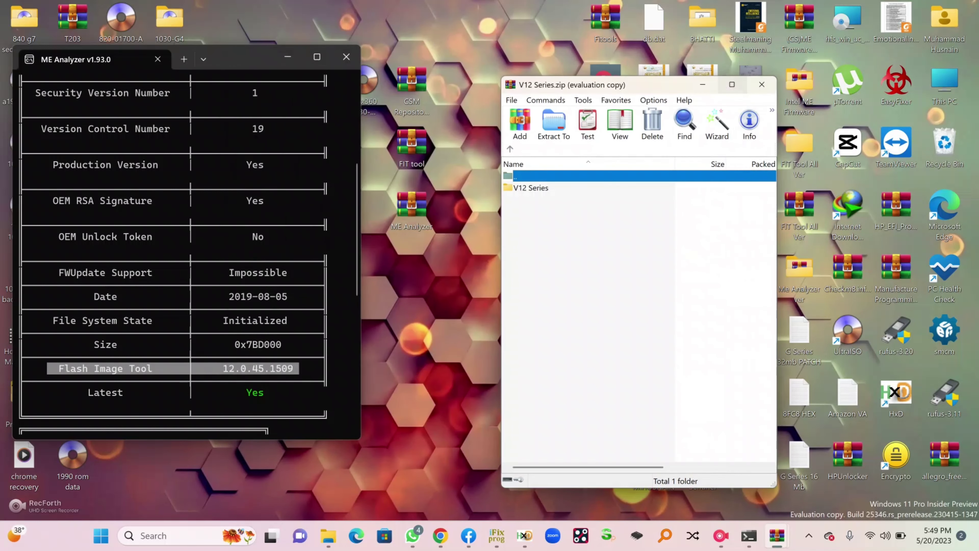
left_click(530, 188)
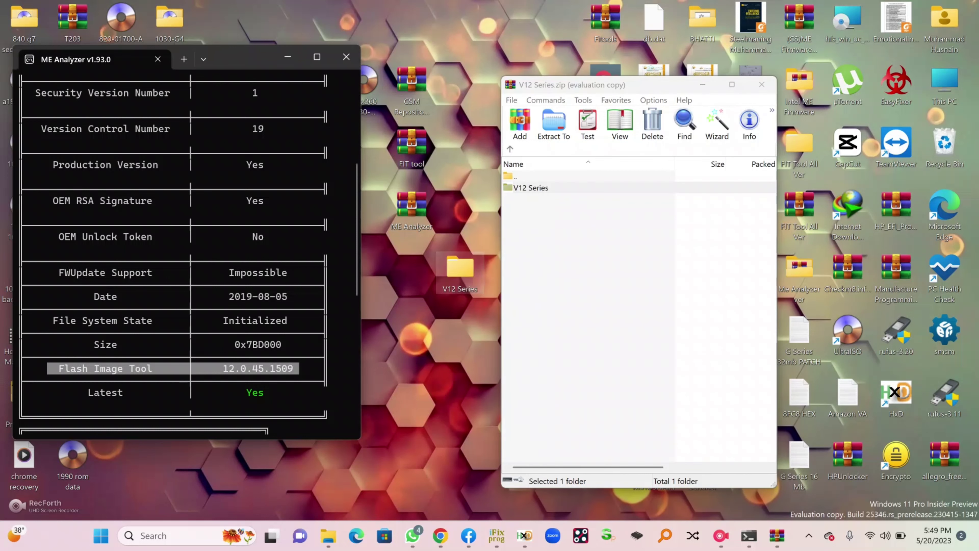
key("BackSpace")
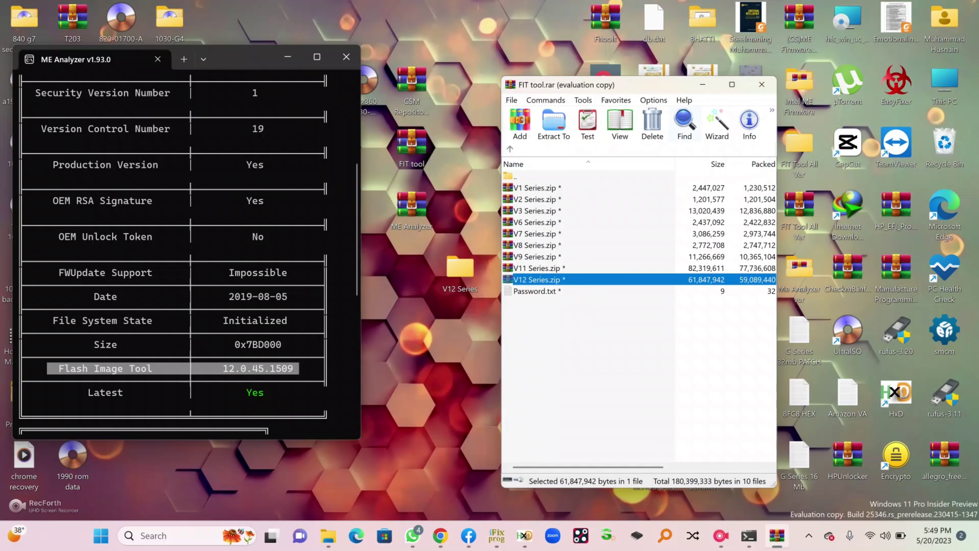
key("Escape")
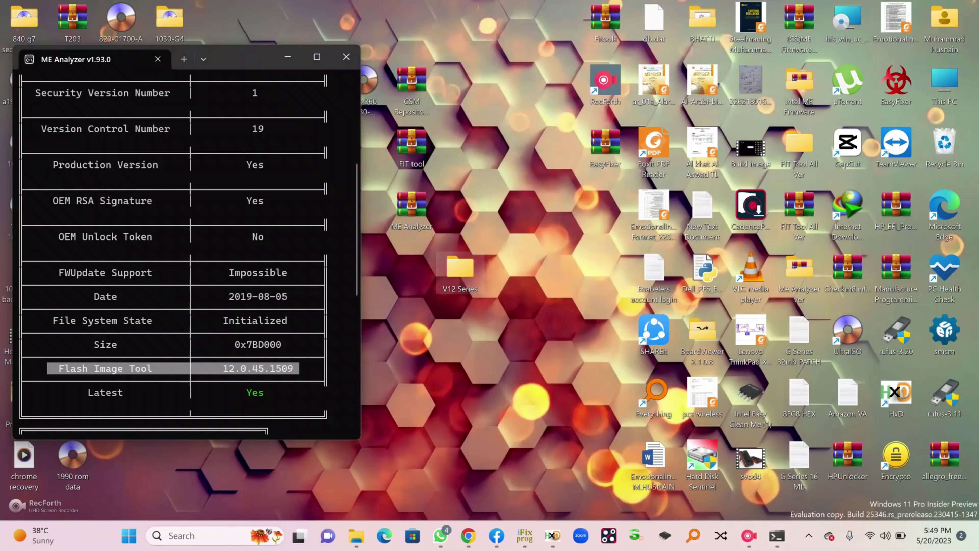
Move the Flash Image Tool 12.0.49.1536 folder from V12 Series onto the desktop
double_click(460, 270)
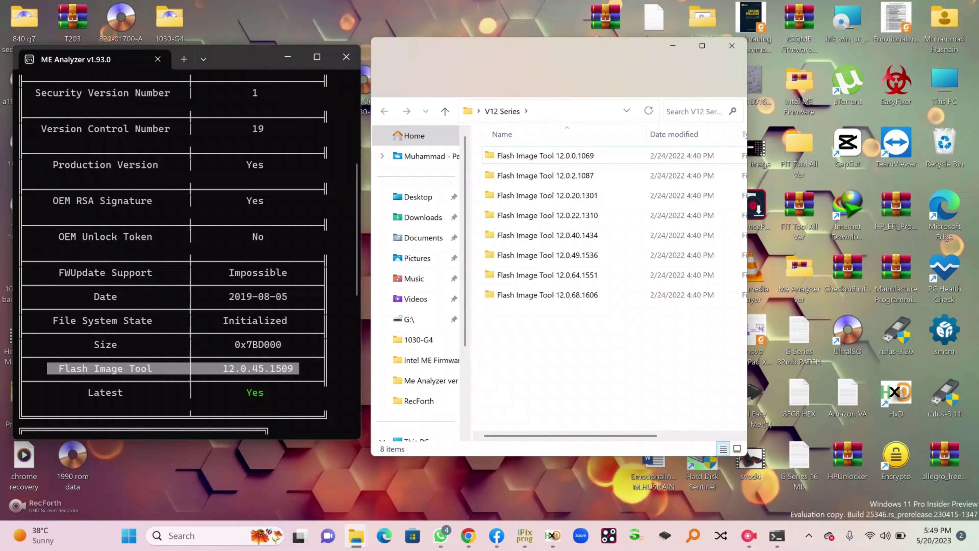
left_click_drag(223, 369, 252, 369)
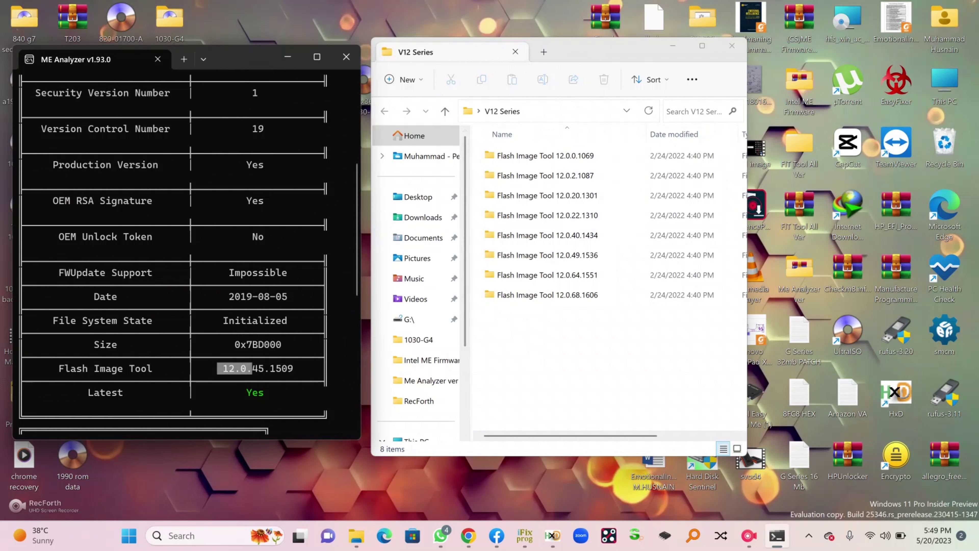
left_click_drag(211, 368, 287, 368)
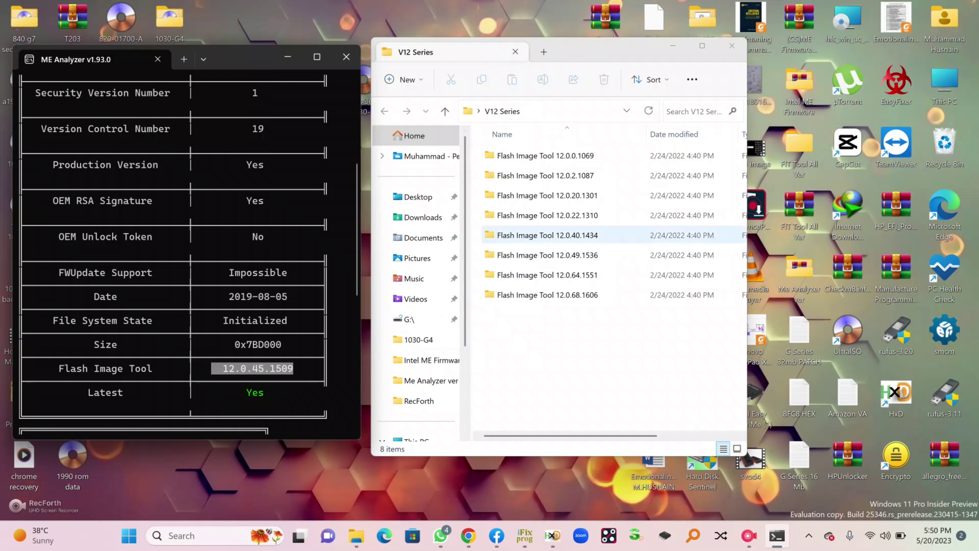
left_click(547, 255)
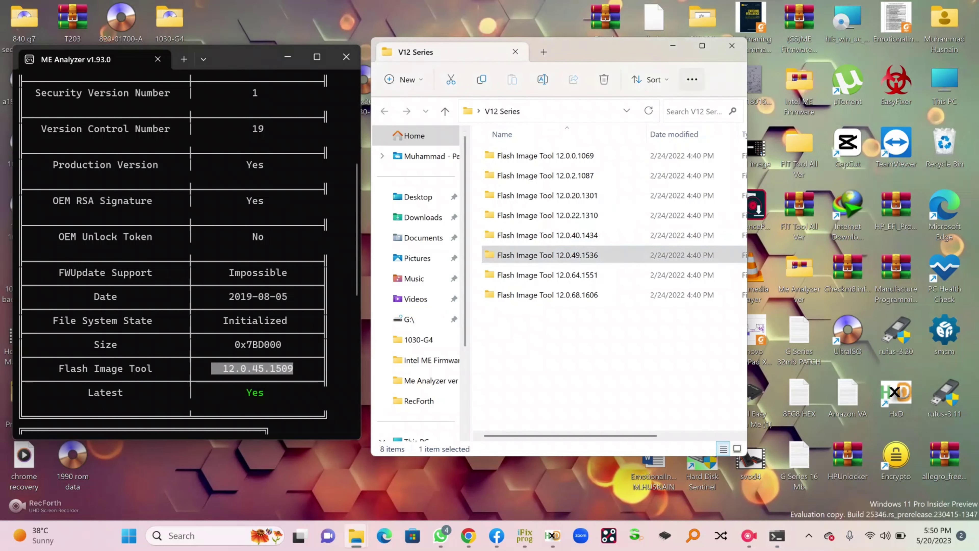
left_click_drag(597, 51, 674, 74)
left_click_drag(624, 279, 421, 315)
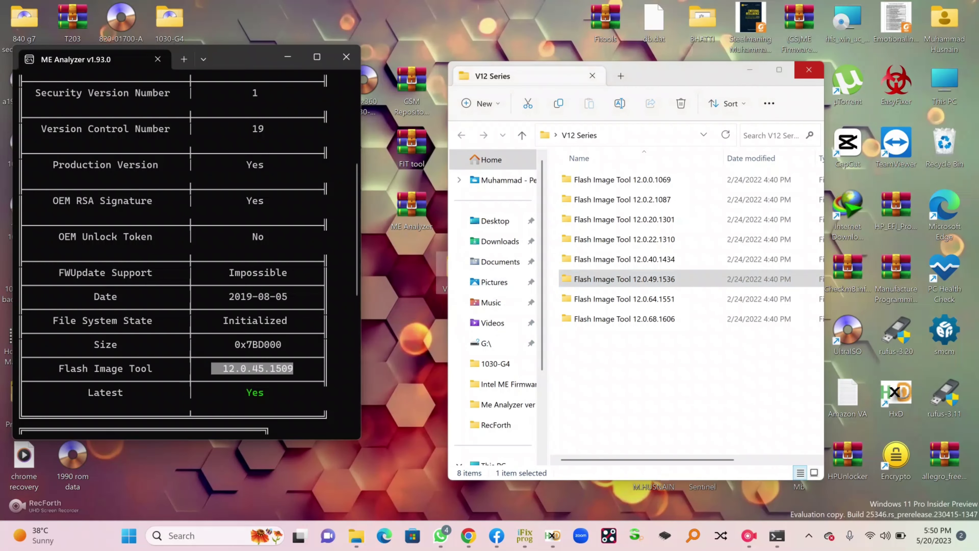
Delete the V12 Series folder and highlight the dump's firmware version 12.0.45.1509
left_click(809, 69)
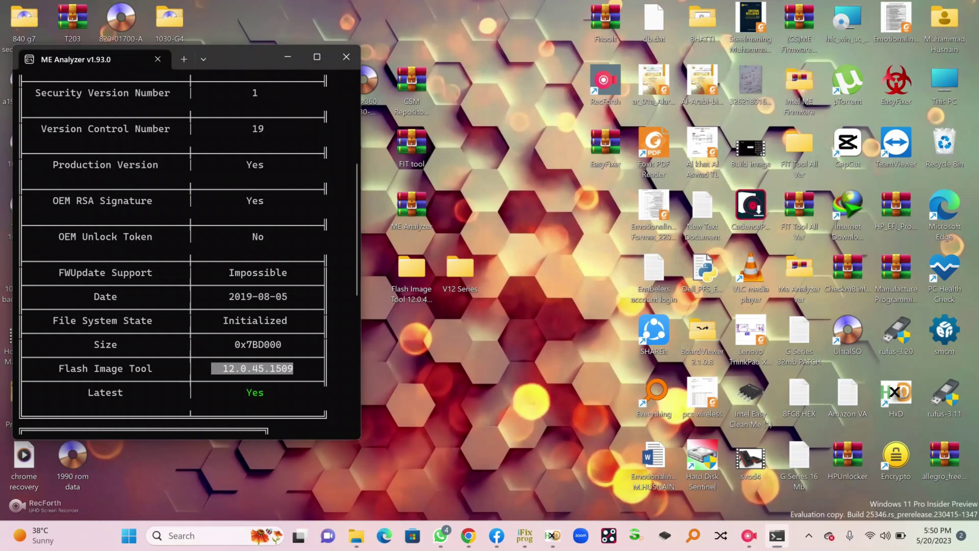
key("Delete")
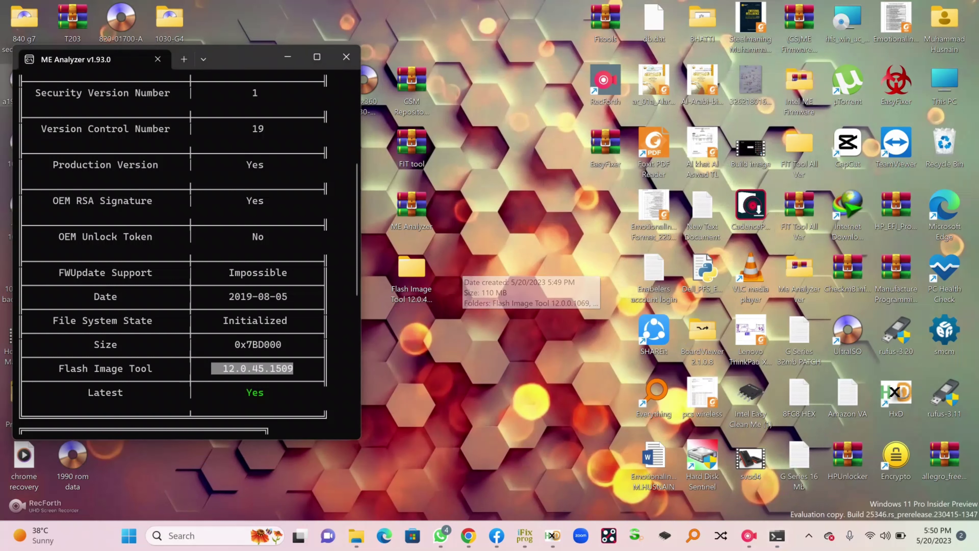
left_click_drag(411, 270, 508, 274)
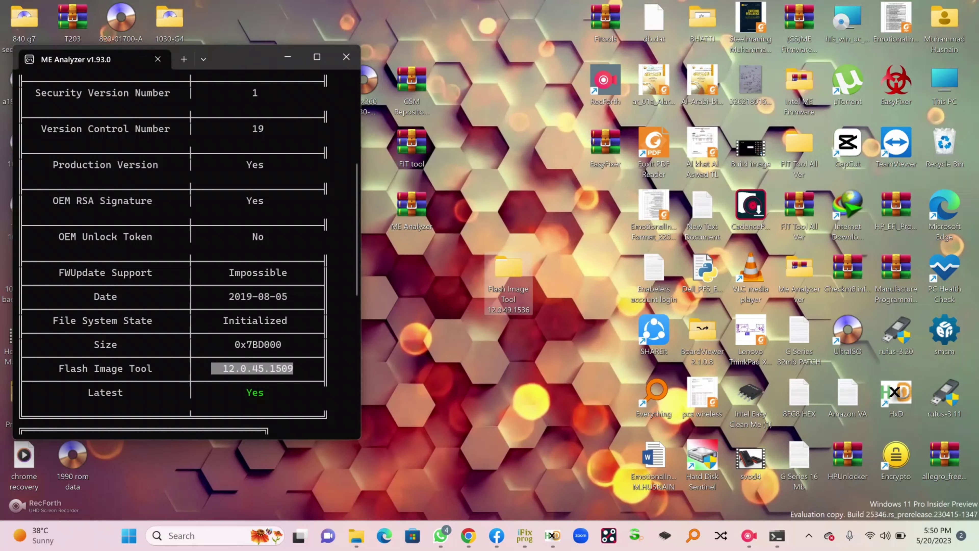
scroll(174, 247, "up", 6)
left_click_drag(70, 188, 294, 189)
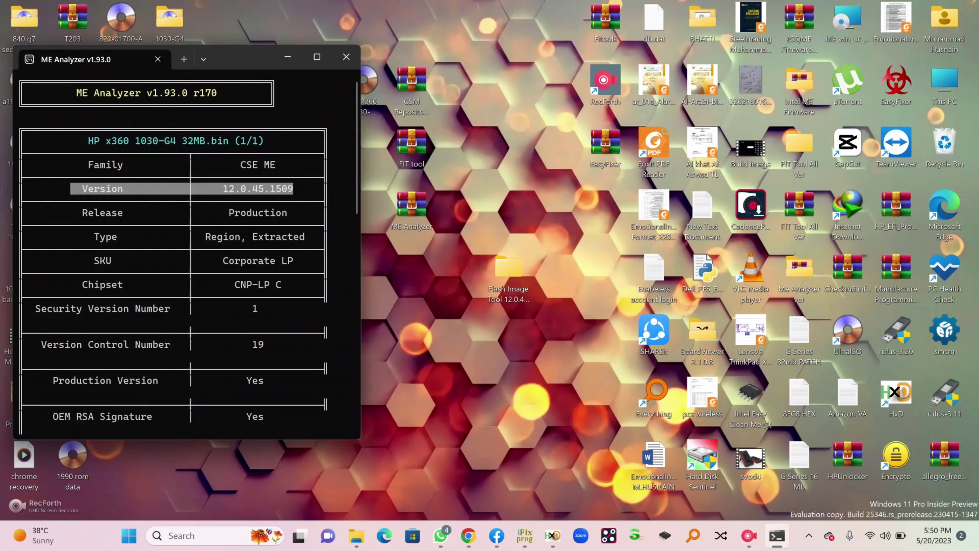
Highlight the dump's CSE ME family and version 12.0.45.1509 in ME Analyzer
left_click_drag(235, 165, 281, 165)
left_click_drag(222, 188, 294, 188)
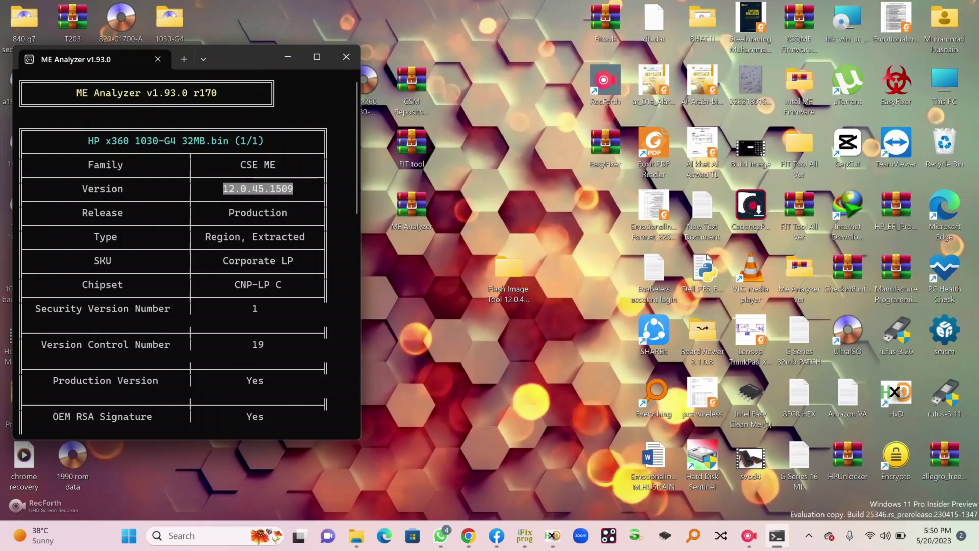
left_click_drag(234, 165, 276, 164)
left_click_drag(223, 189, 288, 188)
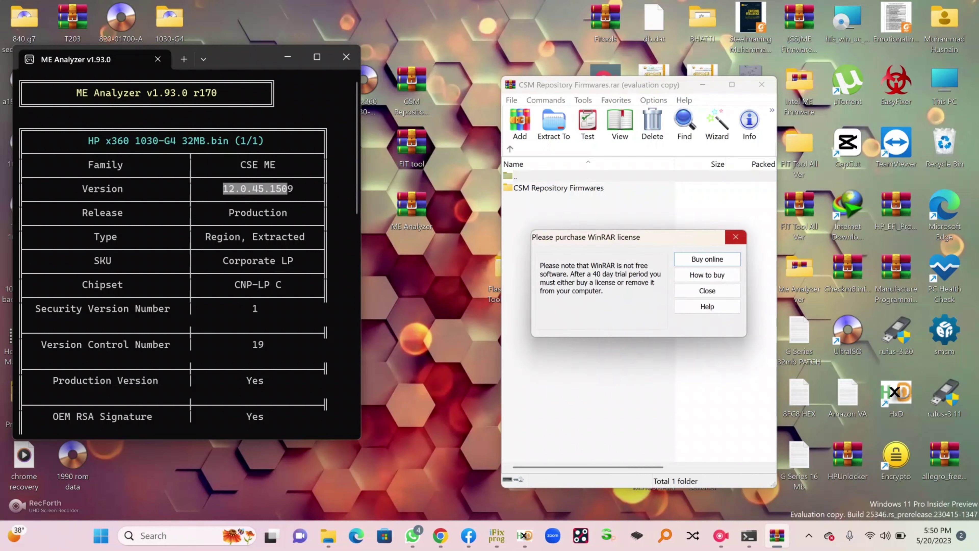
Open CSME 12.0 Repository r33.rar inside CSM Repository Firmwares to list its firmware files
key("Escape")
key("Down")
key("Return")
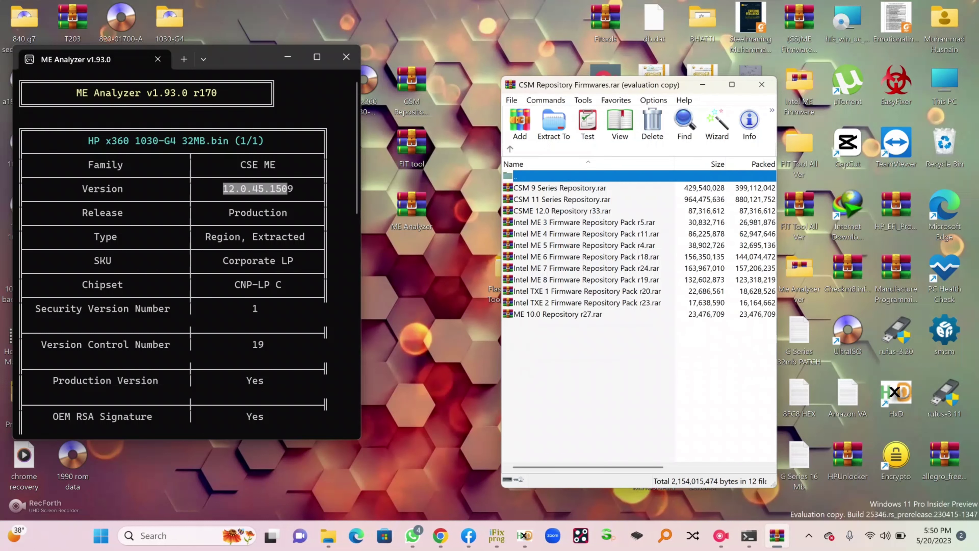
left_click(561, 211)
key("Return")
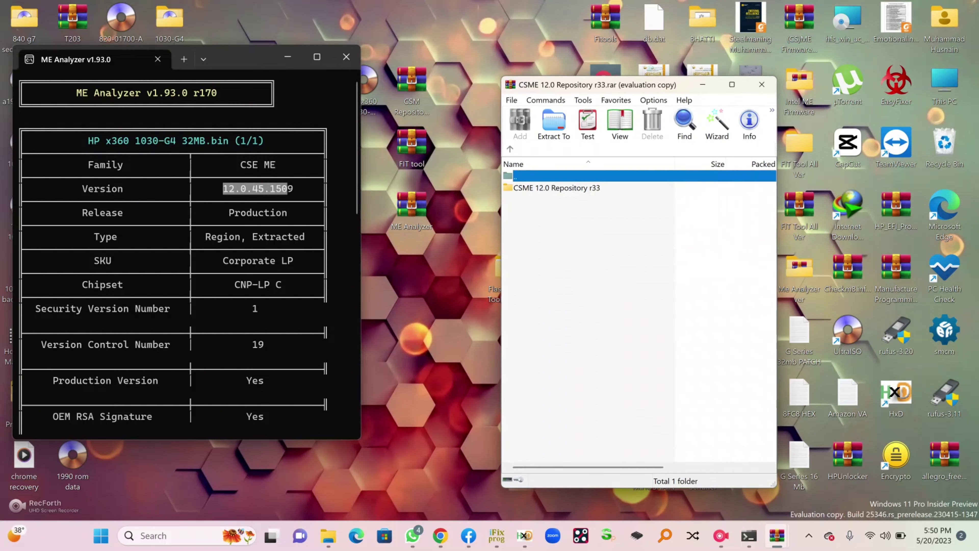
left_click(732, 61)
key("Down")
key("Return")
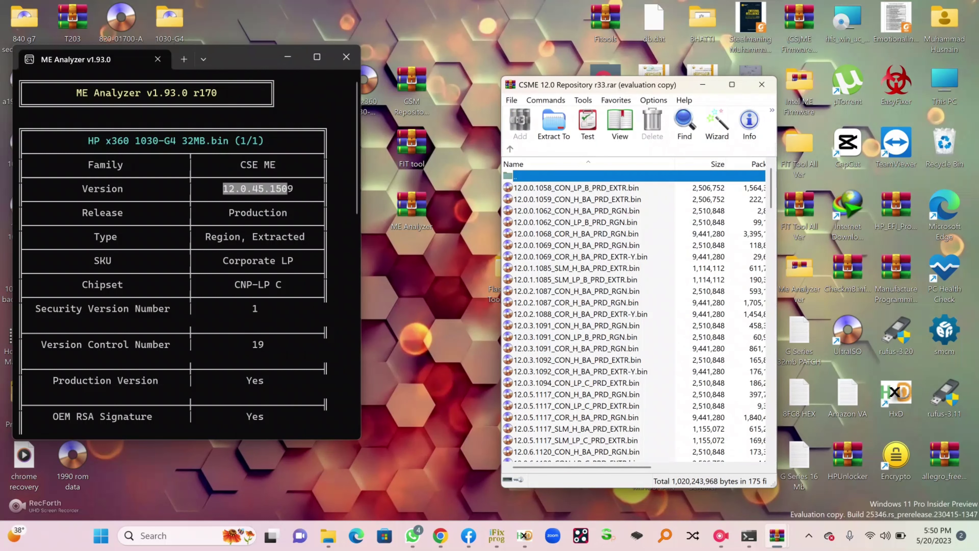
Scroll to and select the 12.0.45.1509_COR_LP_C_PRD_EXTR-Y.bin firmware row
left_click(223, 189)
left_click_drag(223, 189, 264, 188)
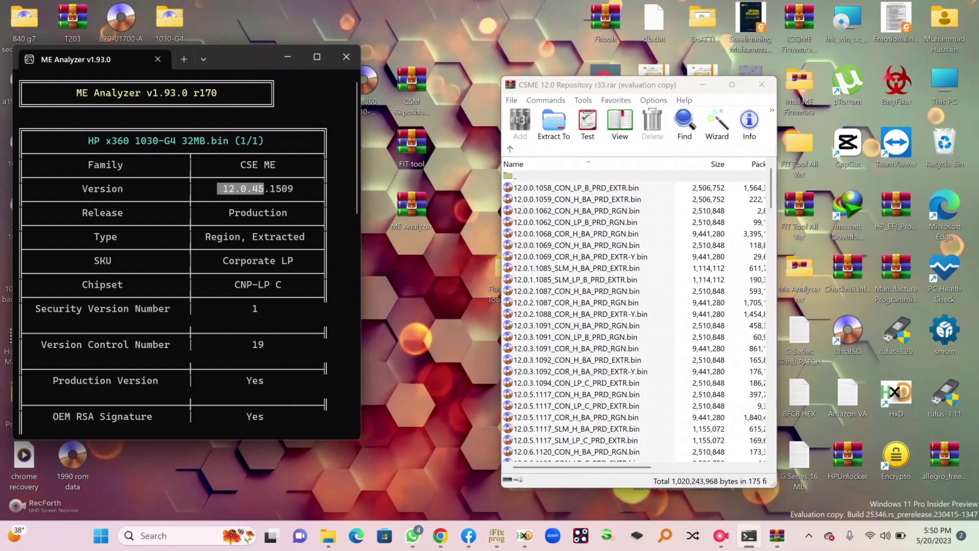
scroll(636, 317, "down", 15)
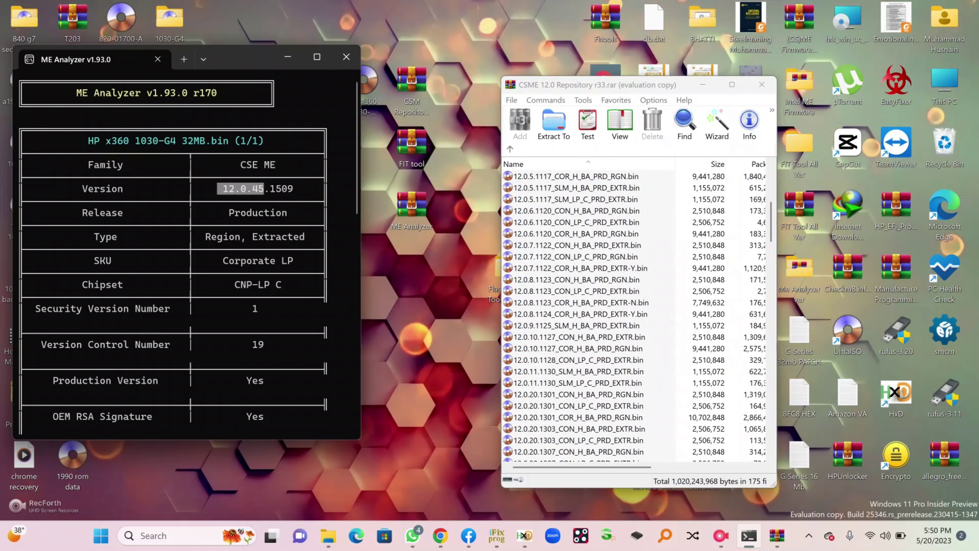
scroll(636, 316, "down", 10)
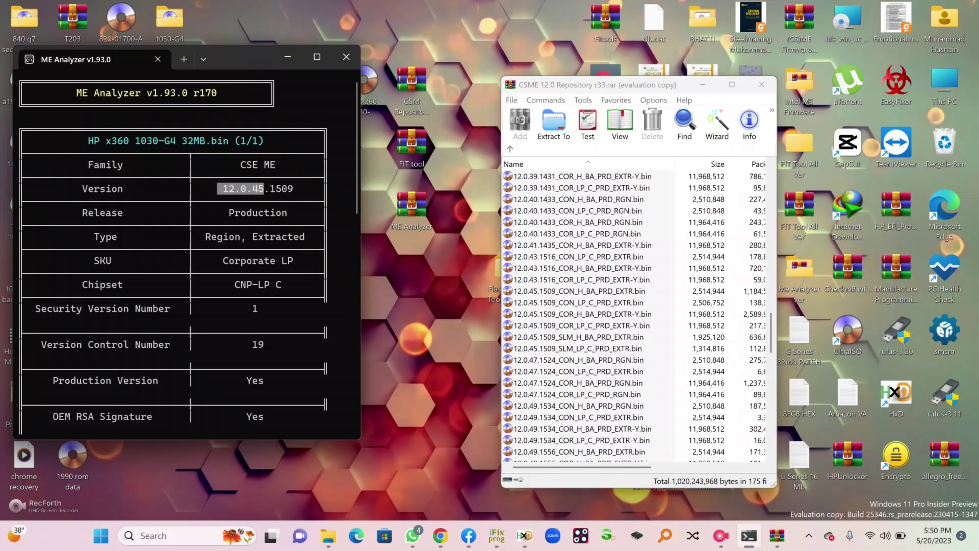
left_click(582, 325)
Confirm build 1509, Corporate LP SKU and C chipset match, then extract that firmware file
left_click_drag(270, 188, 293, 188)
key("alt+Tab")
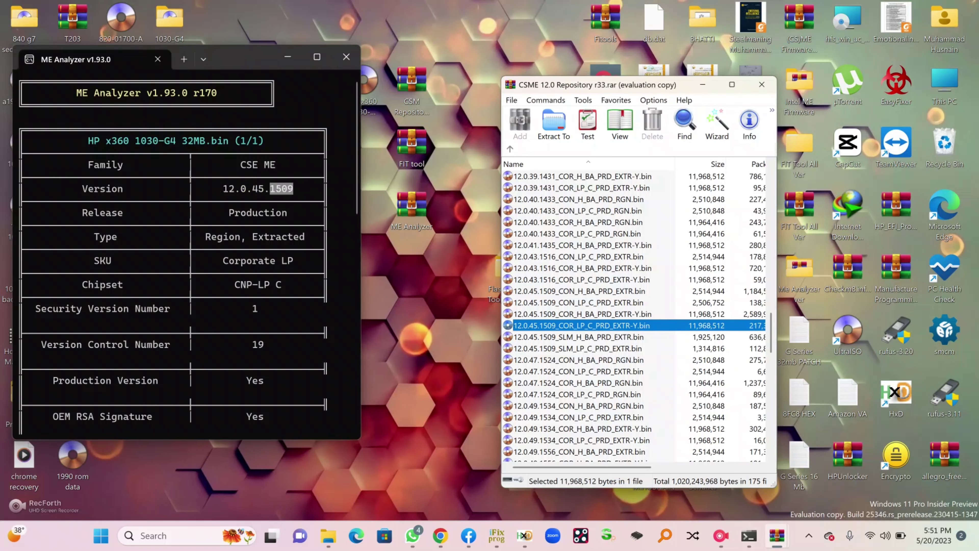
left_click_drag(218, 260, 270, 260)
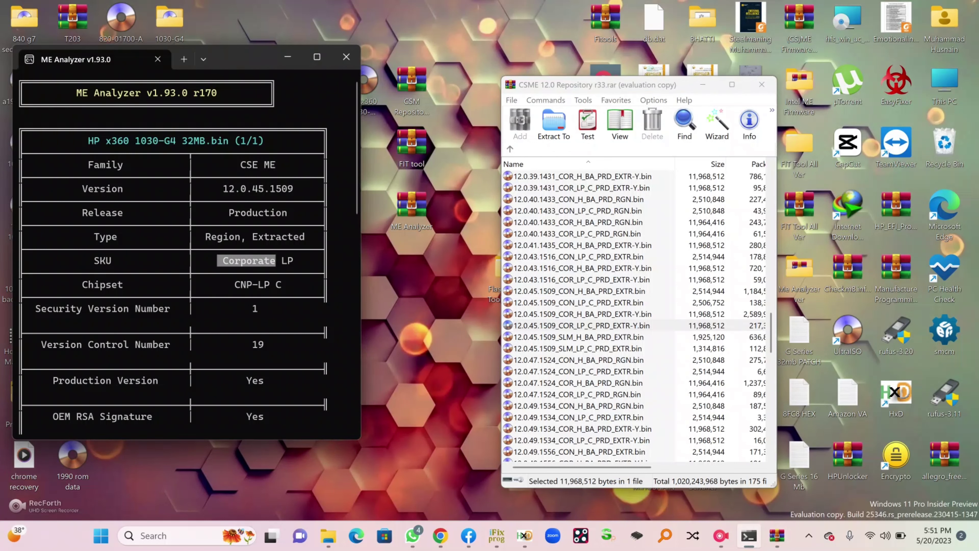
key("alt+Tab")
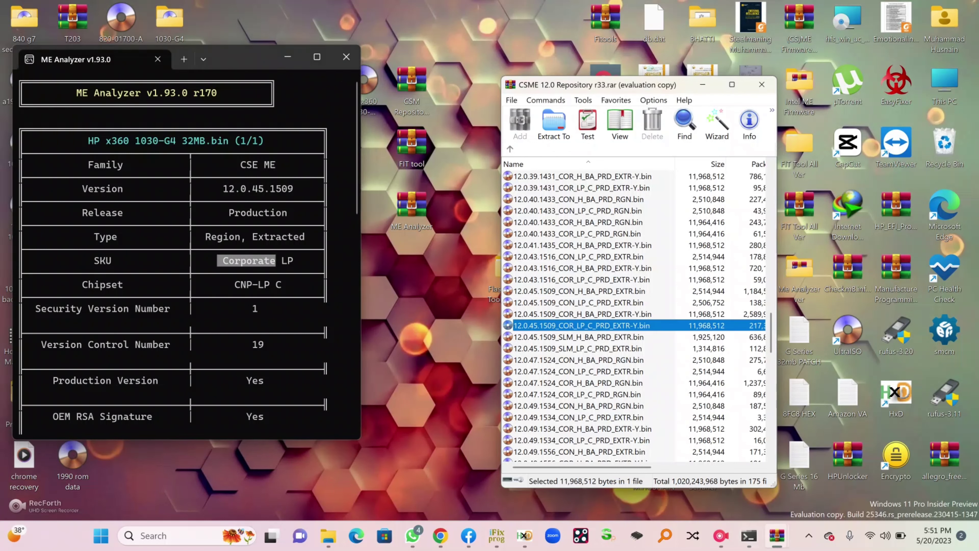
double_click(287, 260)
key("alt+Tab")
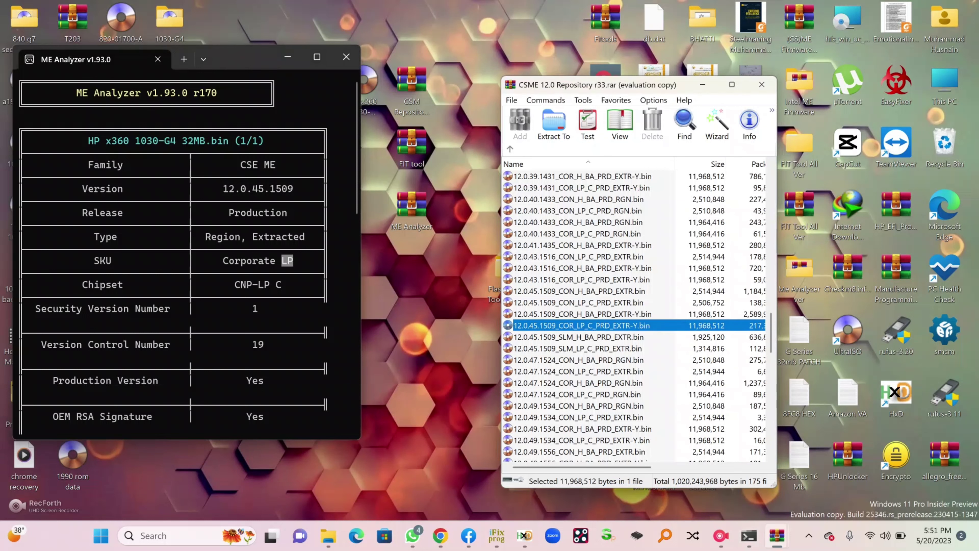
double_click(281, 284)
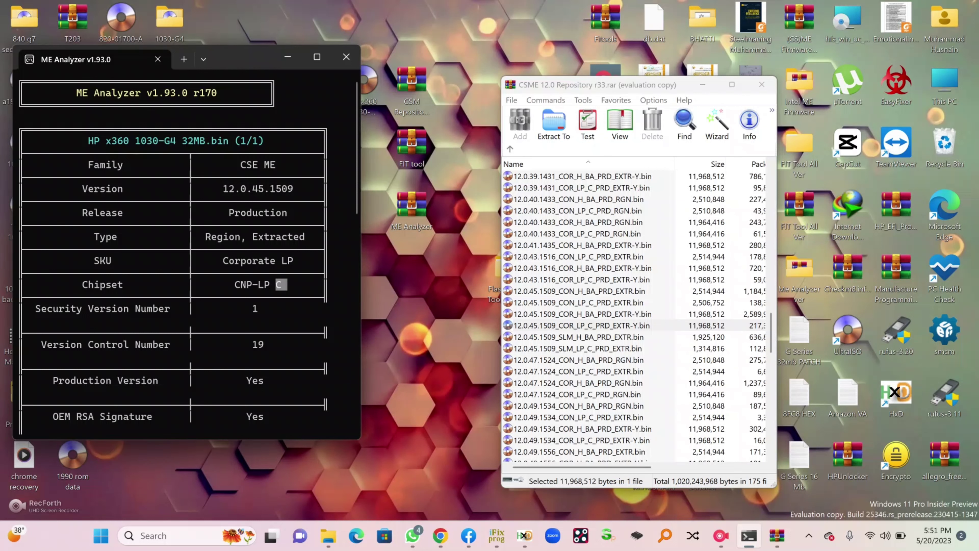
key("alt+Tab")
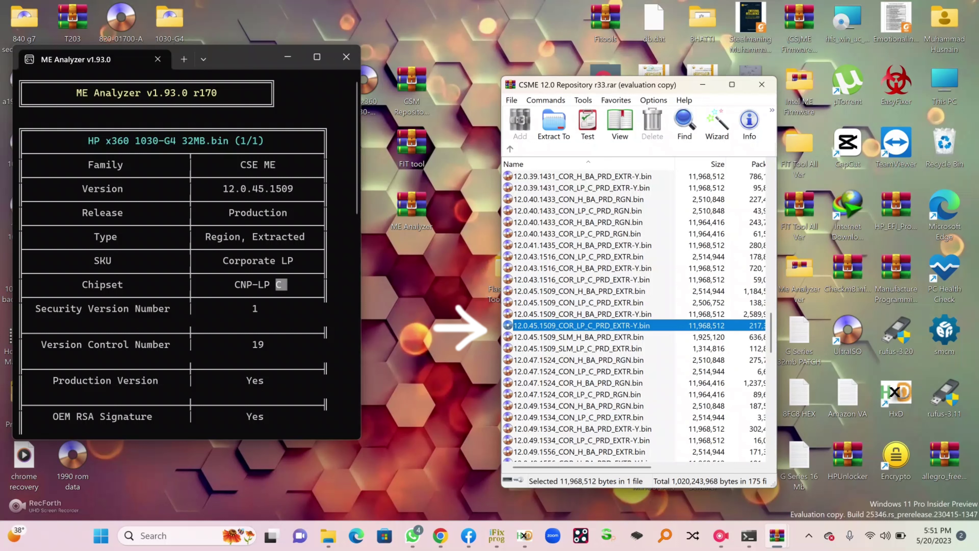
key("Return")
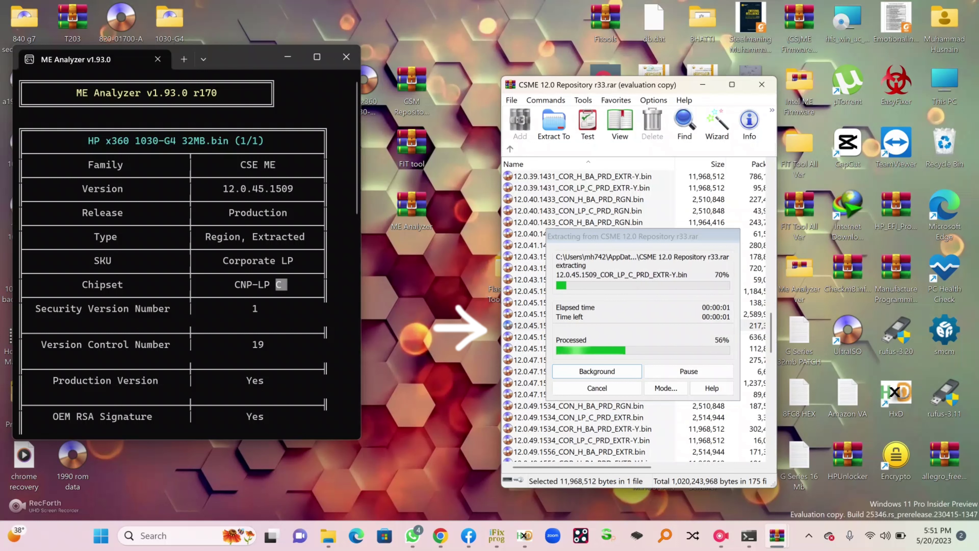
Let the firmware extraction finish and close both CSME repository archive windows
left_click(412, 85)
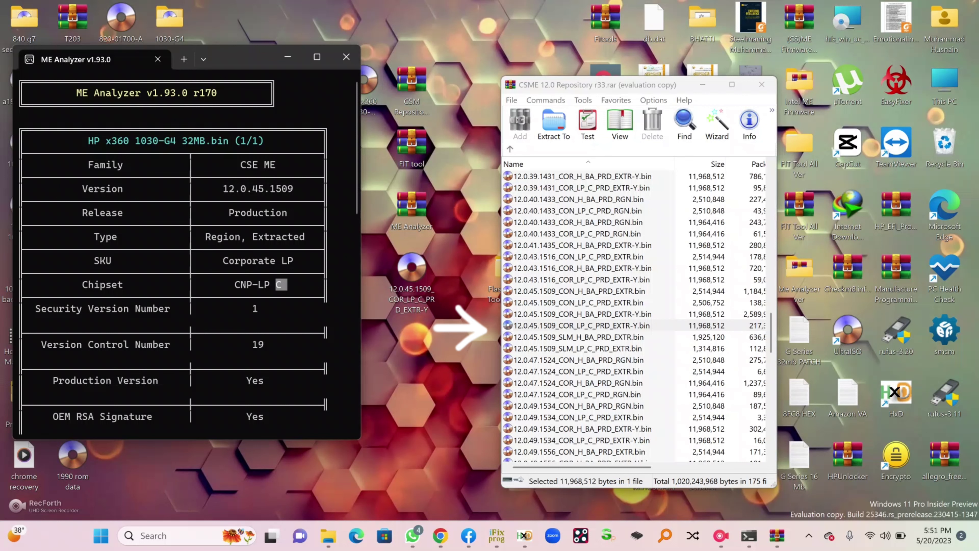
key("alt+Tab")
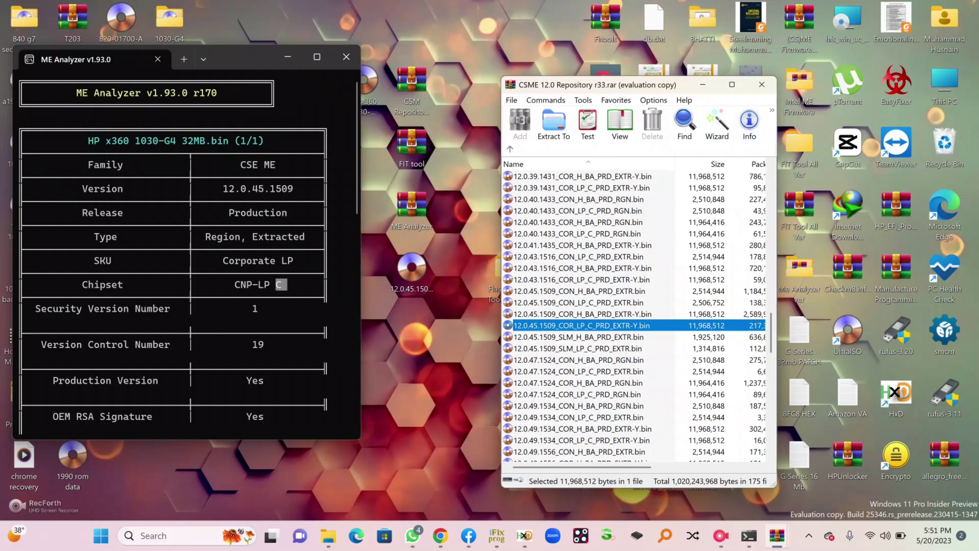
left_click(761, 85)
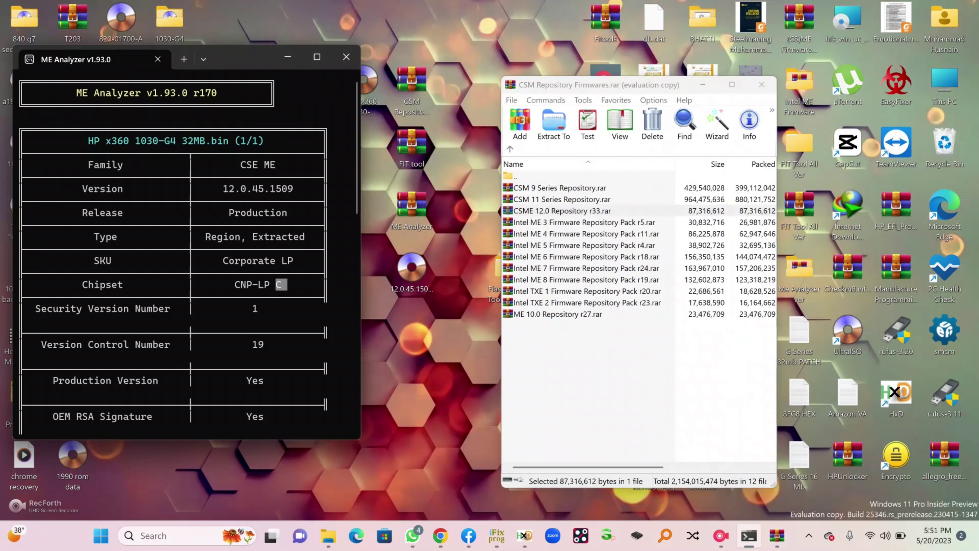
left_click(762, 85)
Arrange the firmware and tool icons, then launch fit from Flash Image Tool 12.0.49.1536's WIN32 folder
left_click(748, 535)
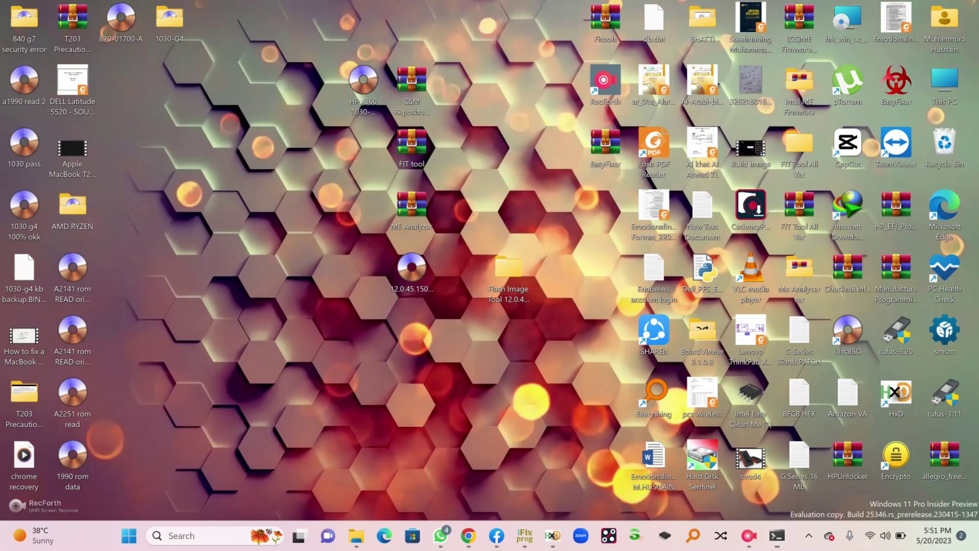
left_click_drag(412, 270, 218, 149)
left_click_drag(508, 270, 314, 152)
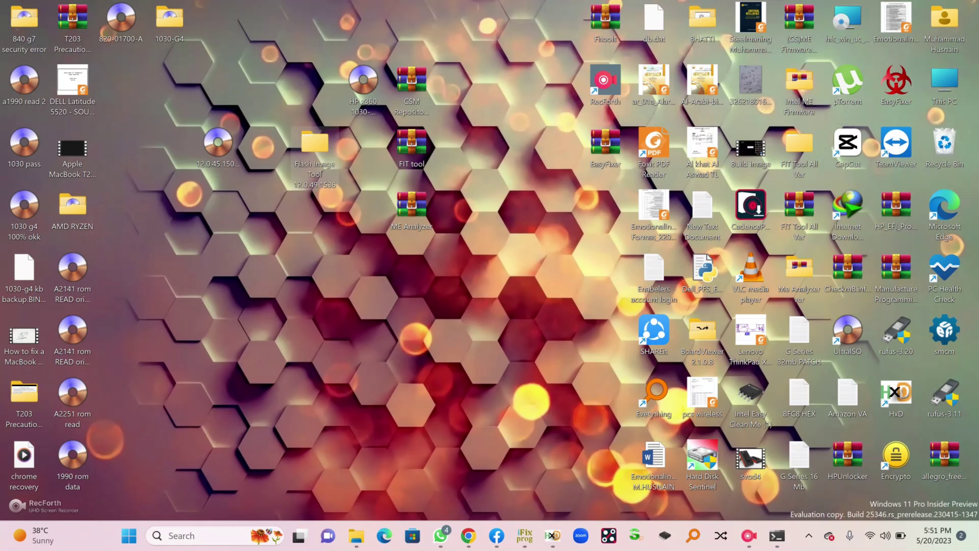
double_click(315, 145)
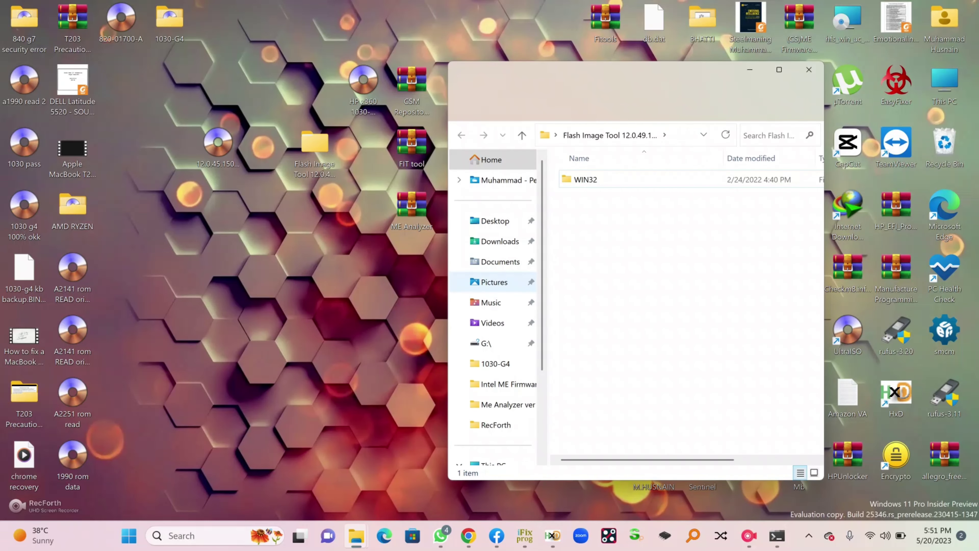
double_click(585, 179)
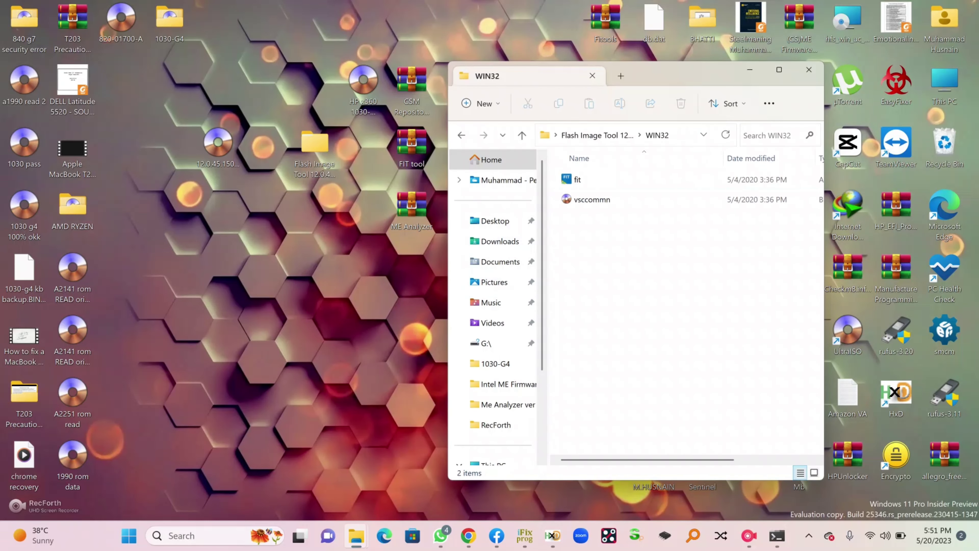
left_click(577, 179)
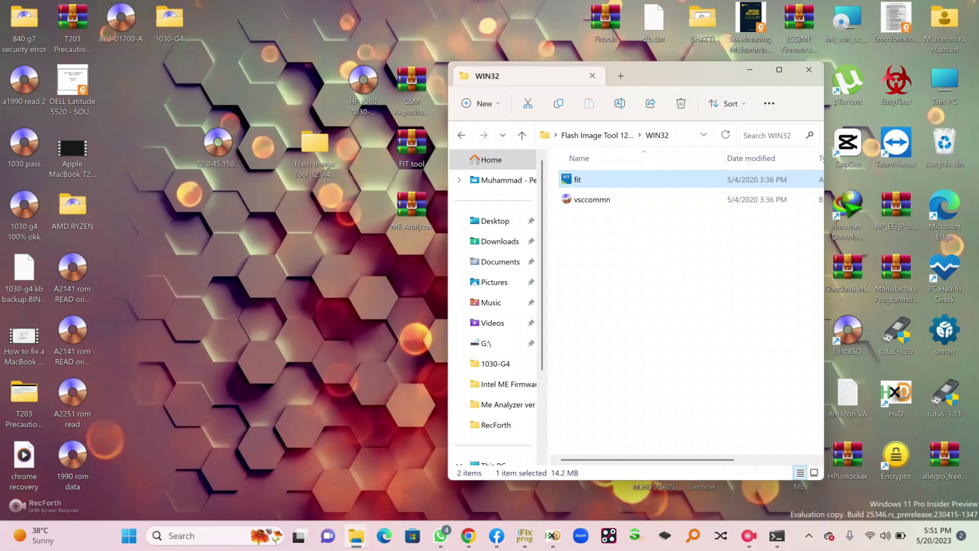
key("Return")
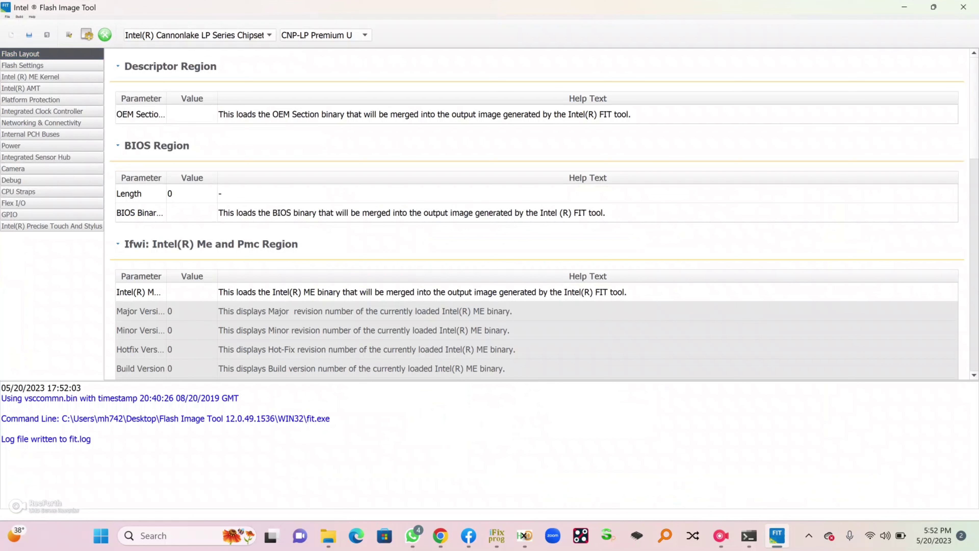
Load HP x360 1030-G4 32MB.bin from the Desktop into Flash Image Tool, then select the Intel ME binary entry
left_click(29, 35)
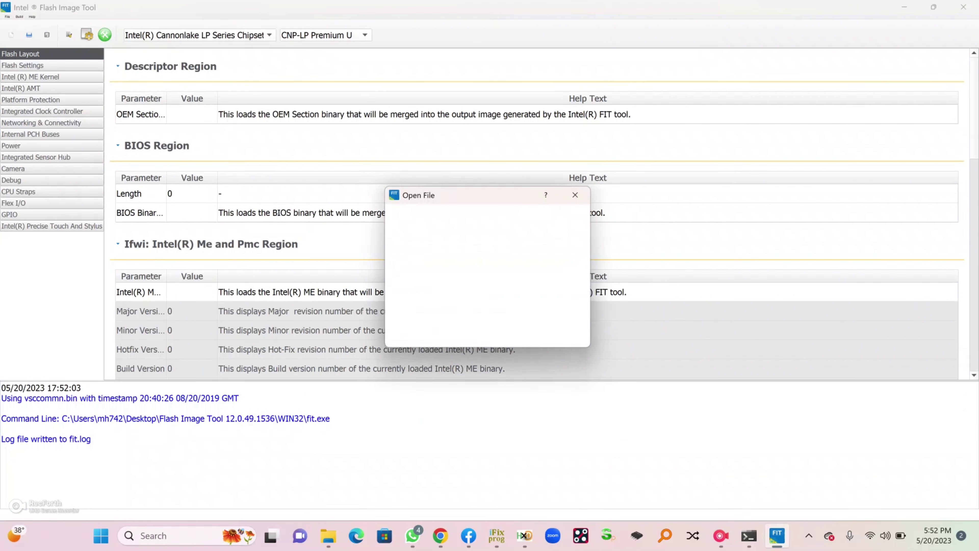
left_click_drag(588, 345, 728, 460)
left_click(422, 251)
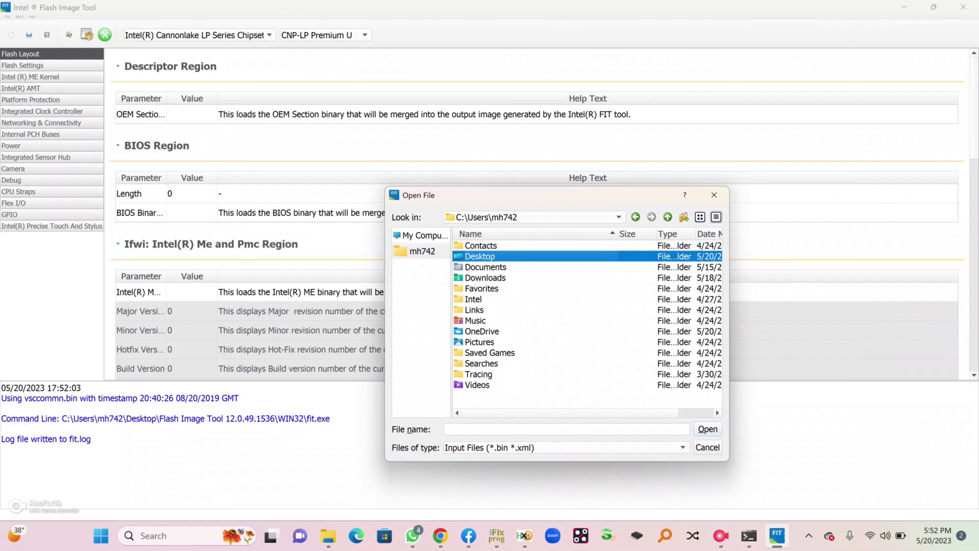
double_click(482, 256)
scroll(586, 324, "down", 1)
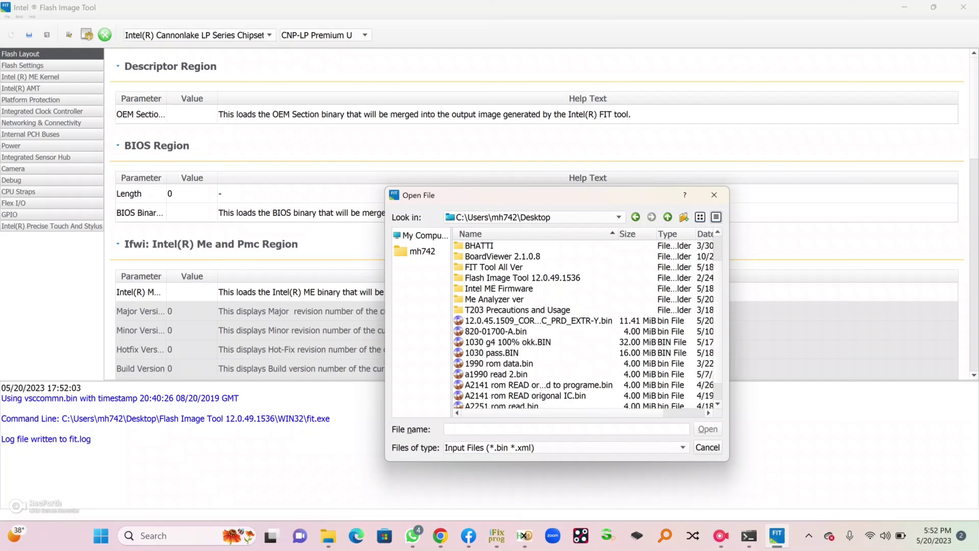
scroll(586, 324, "down", 1)
left_click(516, 396)
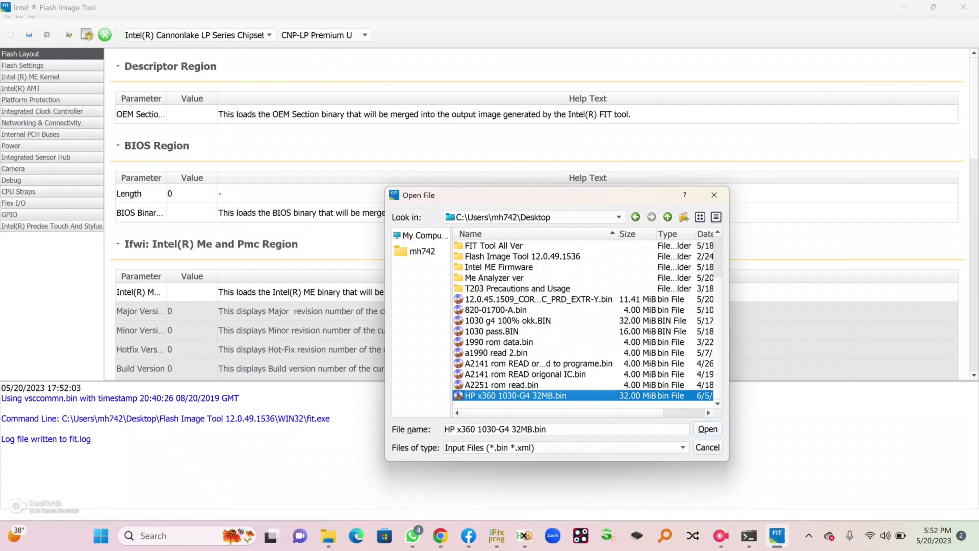
key("Return")
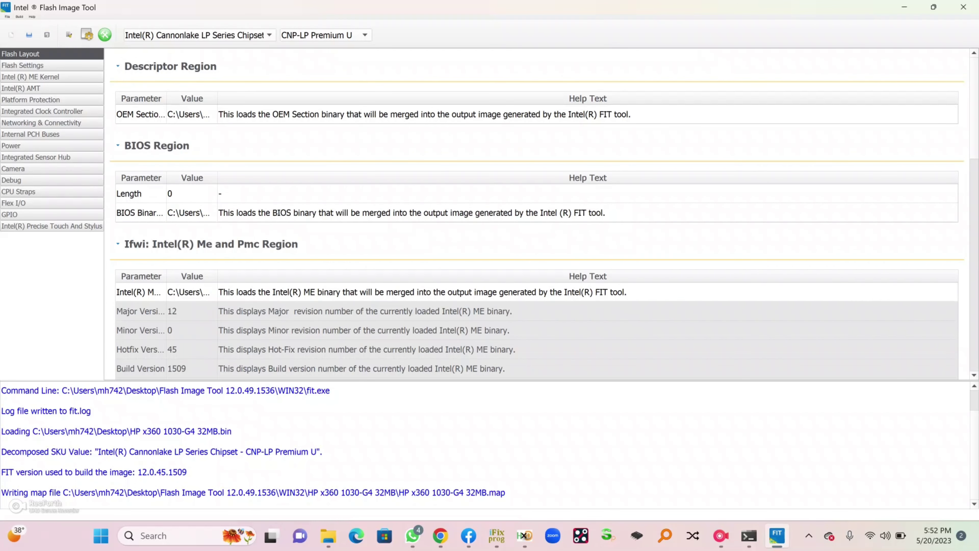
left_click(385, 292)
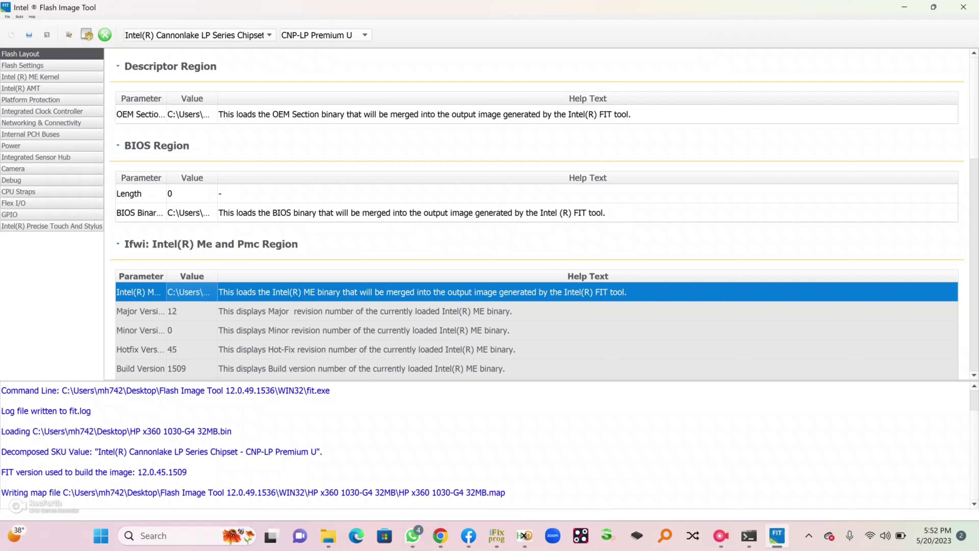
Reset parameters and load 12.0.45.1509_COR_LP_C_PRD_EXTR-Y.bin from the Desktop as the ME binary
key("Return")
key("Return")
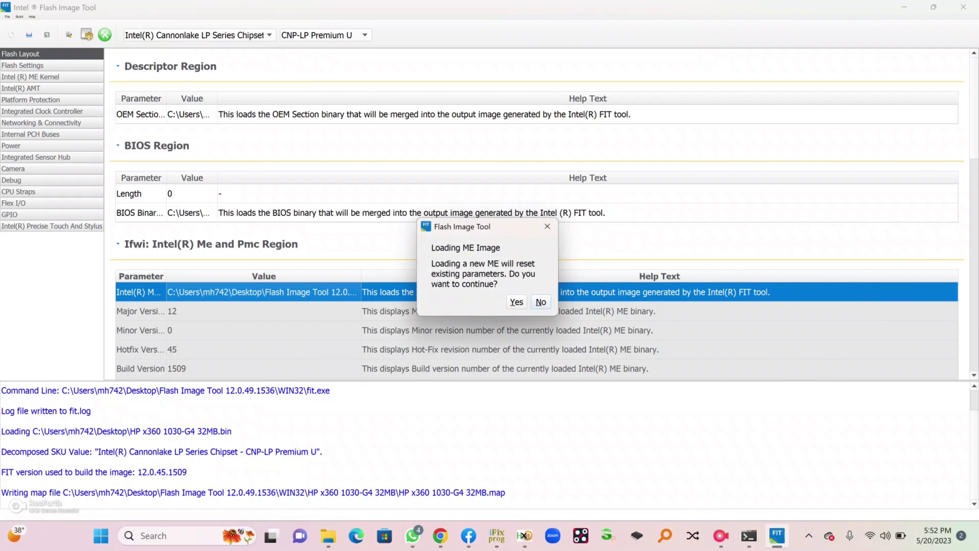
key("Return")
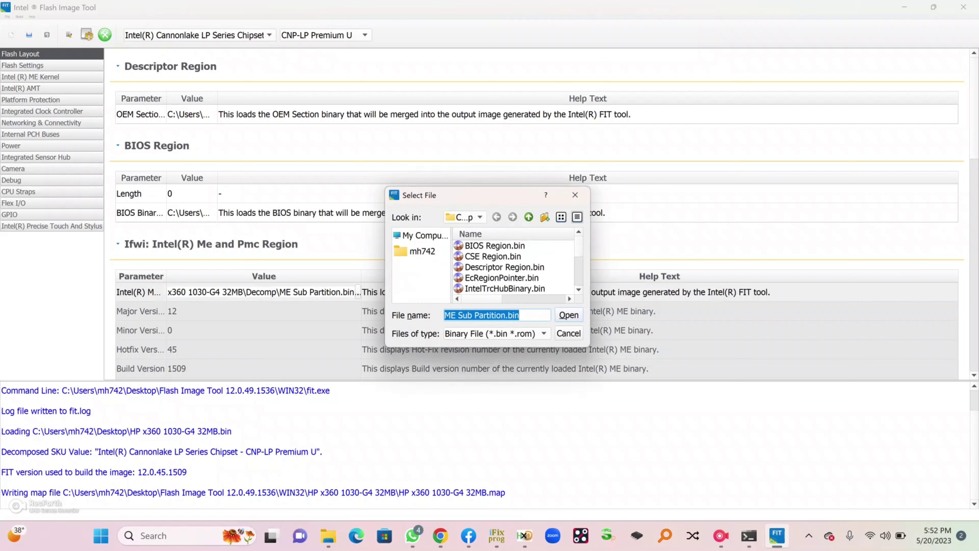
left_click_drag(589, 344, 753, 457)
left_click(422, 251)
double_click(479, 256)
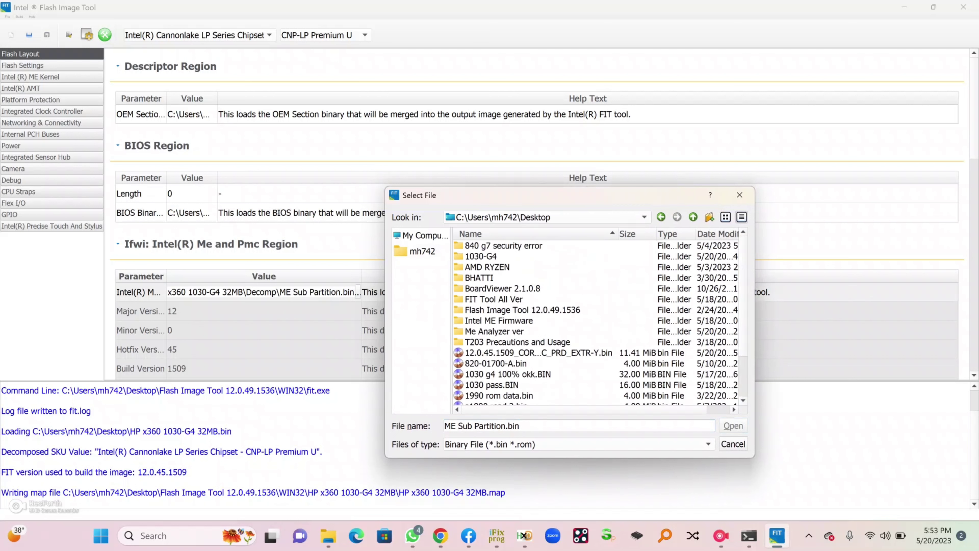
left_click(539, 352)
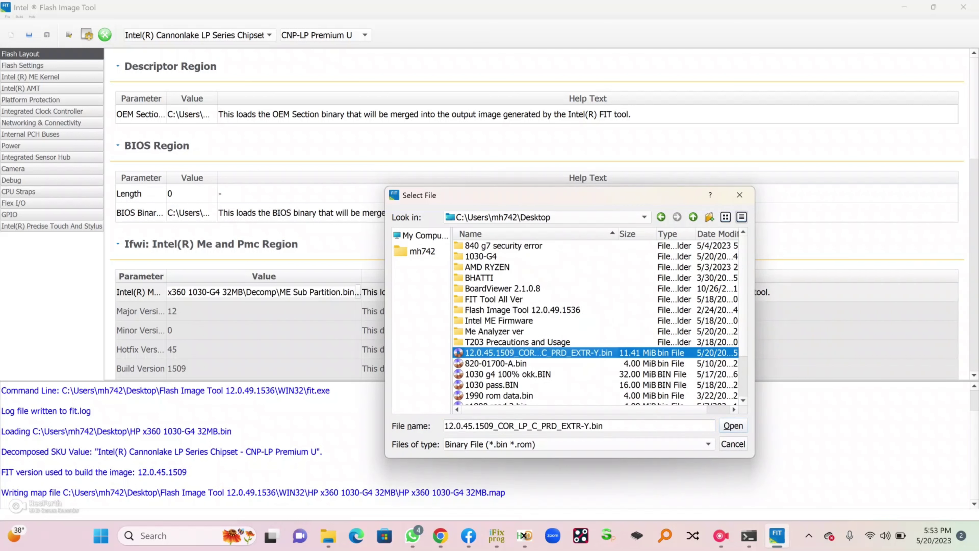
mouse_move(603, 425)
left_mouse_down()
mouse_move(453, 426)
mouse_move(603, 425)
left_mouse_up()
left_click(452, 425)
left_click(603, 425)
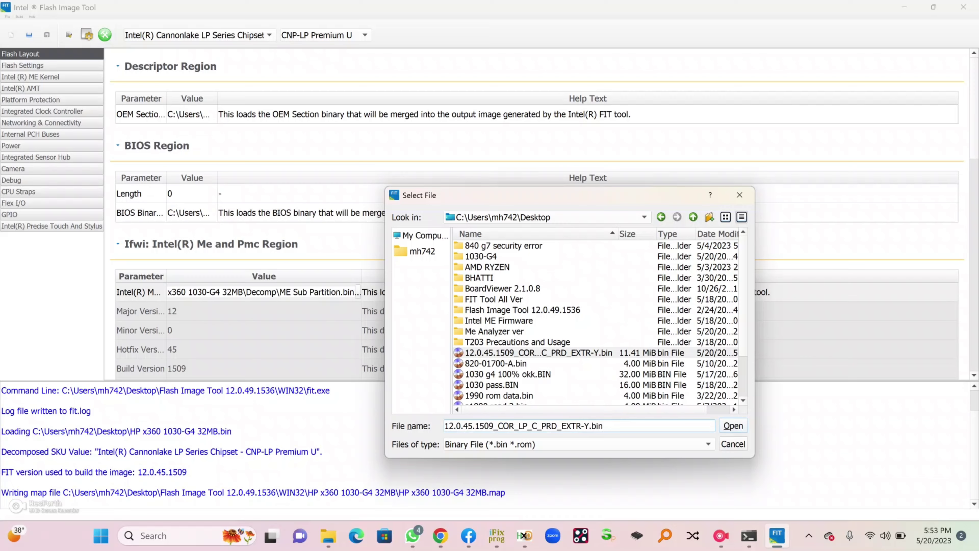
key("Return")
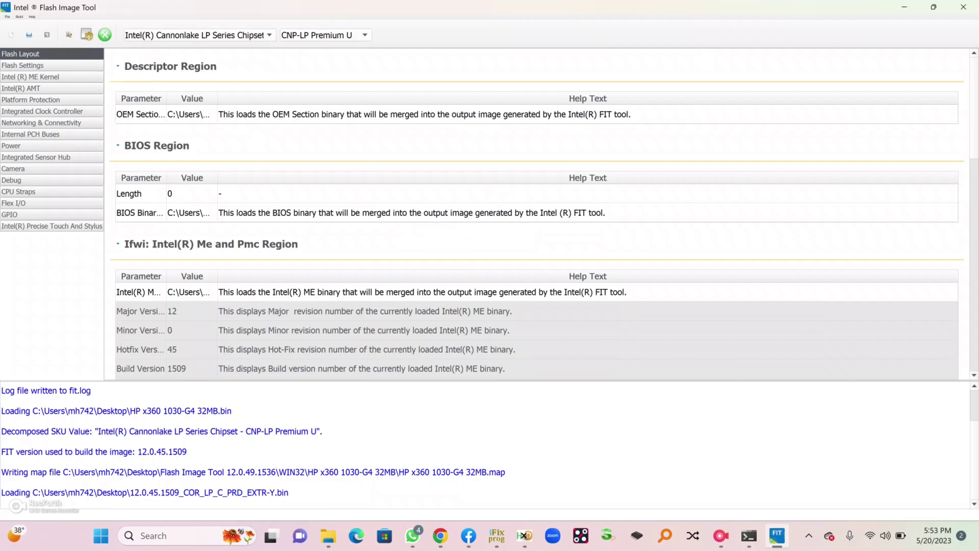
In Build Settings, set the Generate, Enable Boot and Enable Inte... options to No
left_click(87, 35)
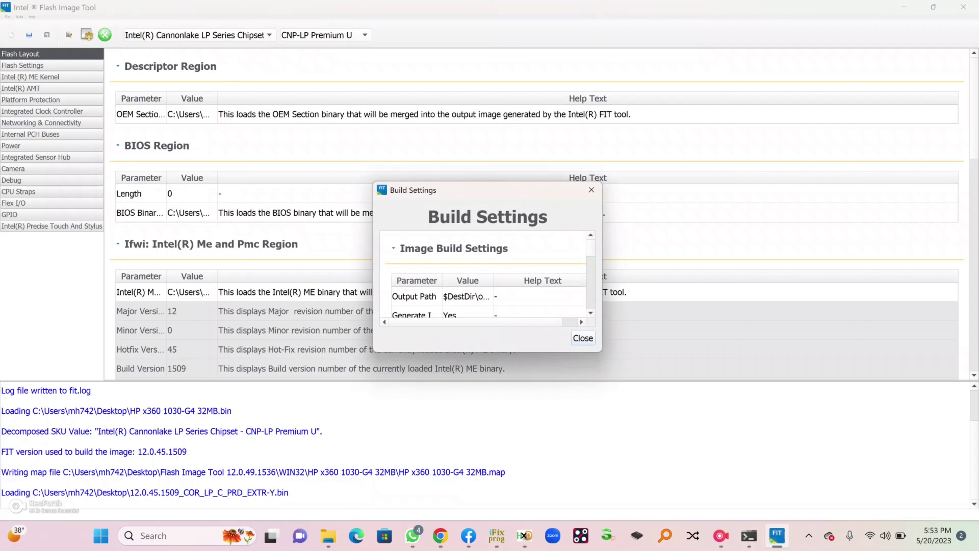
left_click_drag(566, 351, 758, 520)
left_click(416, 315)
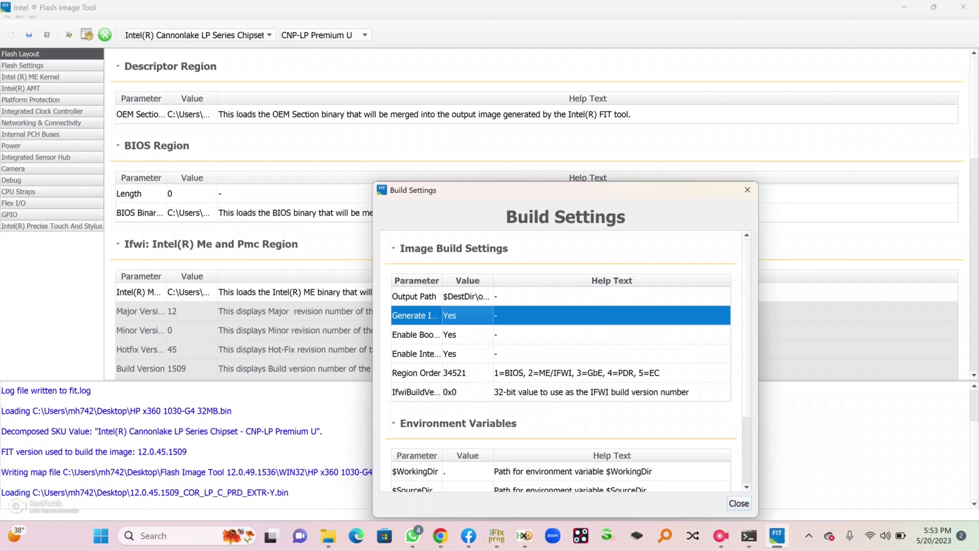
left_click(467, 315)
left_click(466, 315)
left_click(462, 298)
left_click(416, 334)
left_click(467, 335)
left_click(449, 319)
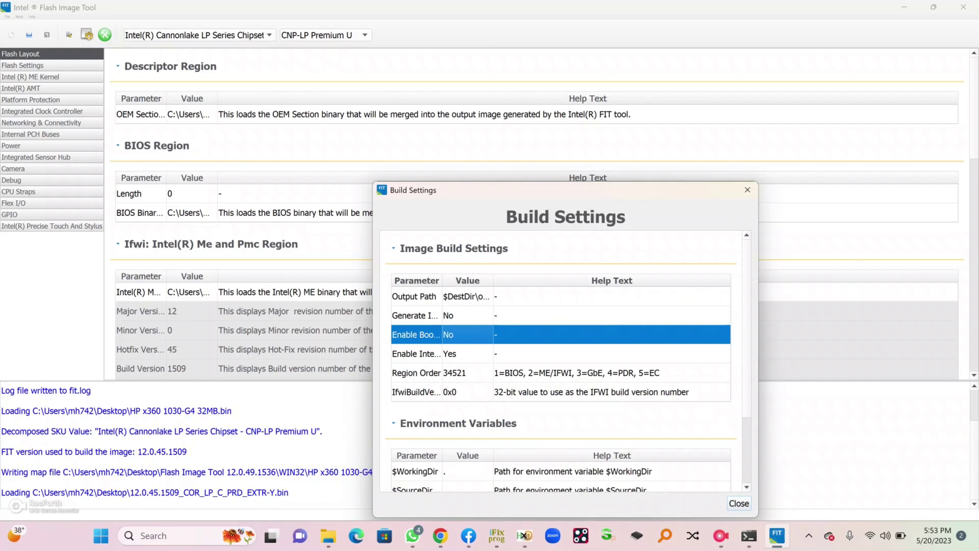
left_click(416, 353)
left_click(466, 353)
left_click(450, 338)
Review the changed build options and close the Build Settings dialog
left_click_drag(487, 193, 467, 83)
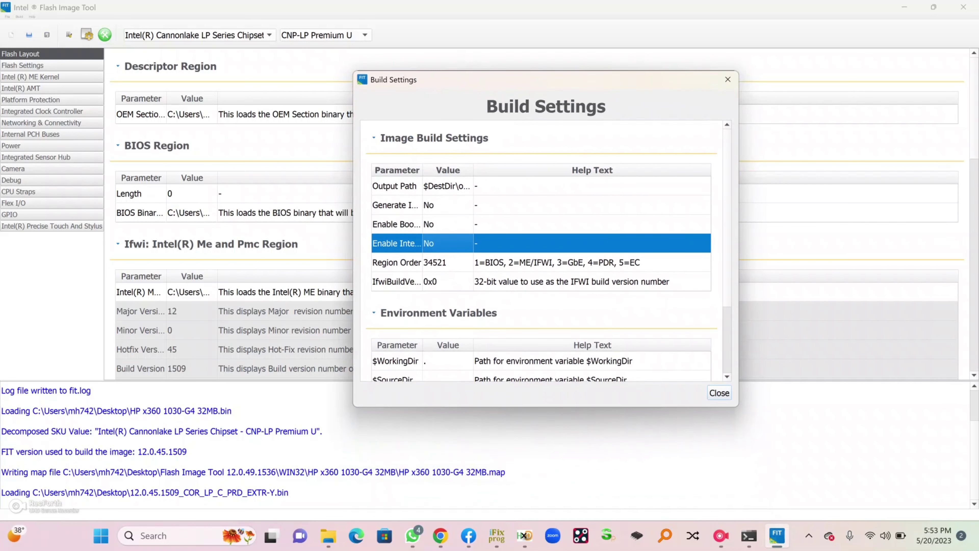
scroll(544, 250, "down", 3)
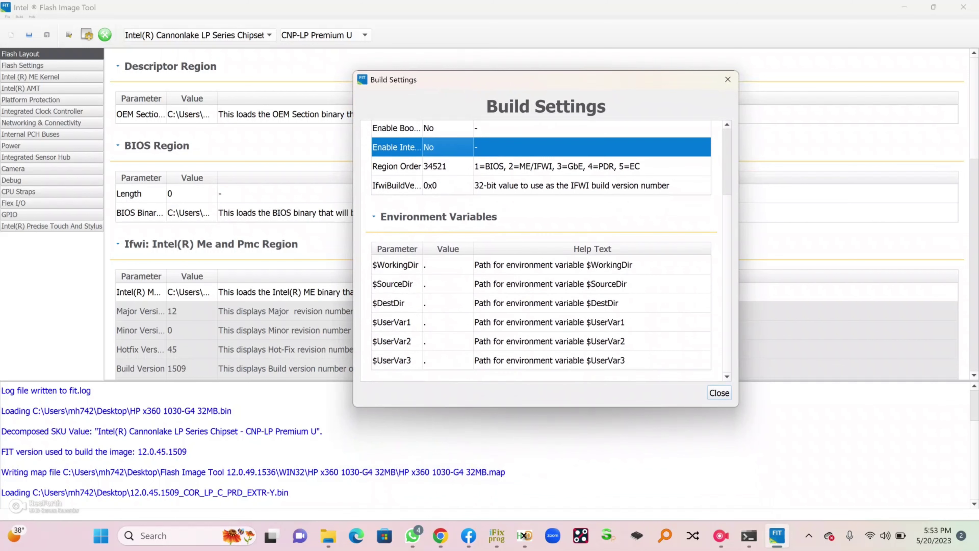
scroll(543, 250, "up", 3)
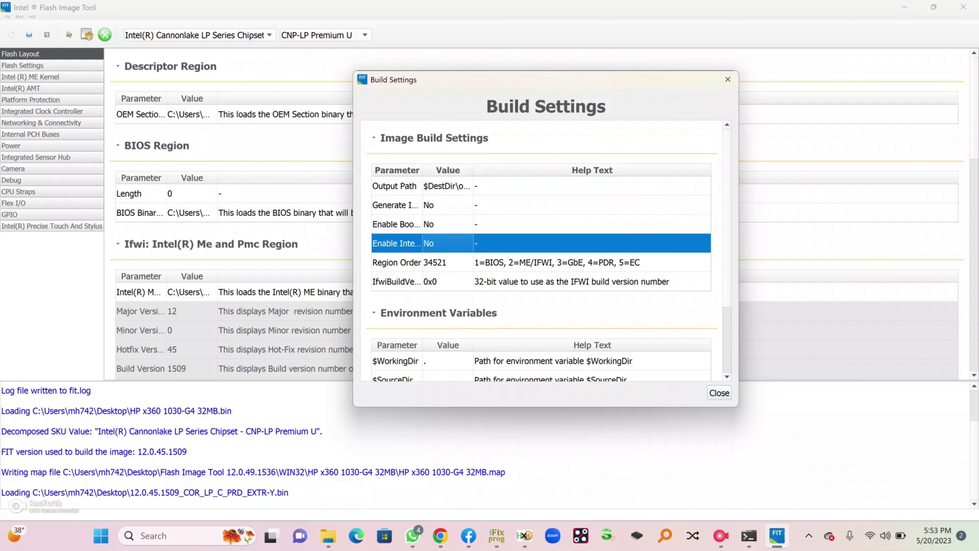
key("Up")
key("Up")
key("Down")
key("Down")
key("Escape")
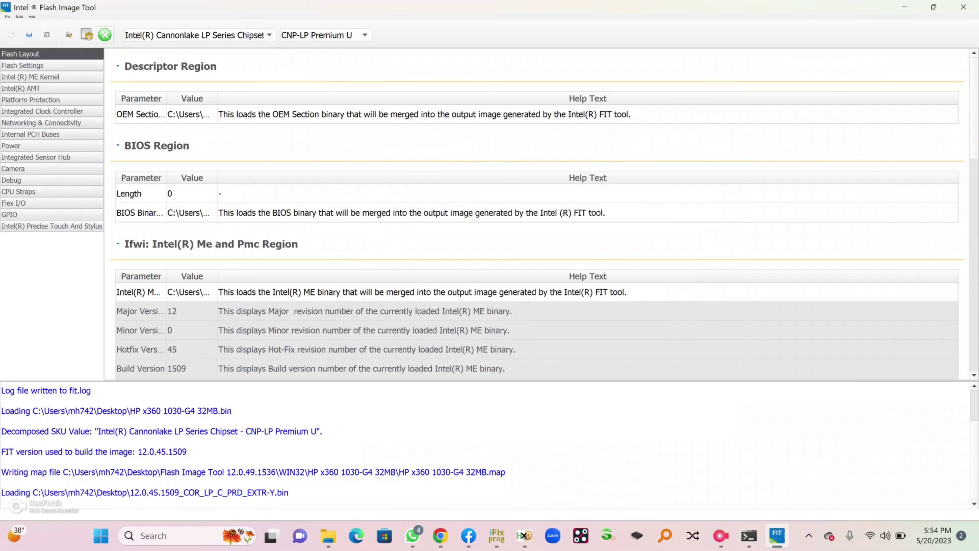
Build the full flash image, then exit Flash Image Tool, discarding the unsaved configuration
left_click(105, 35)
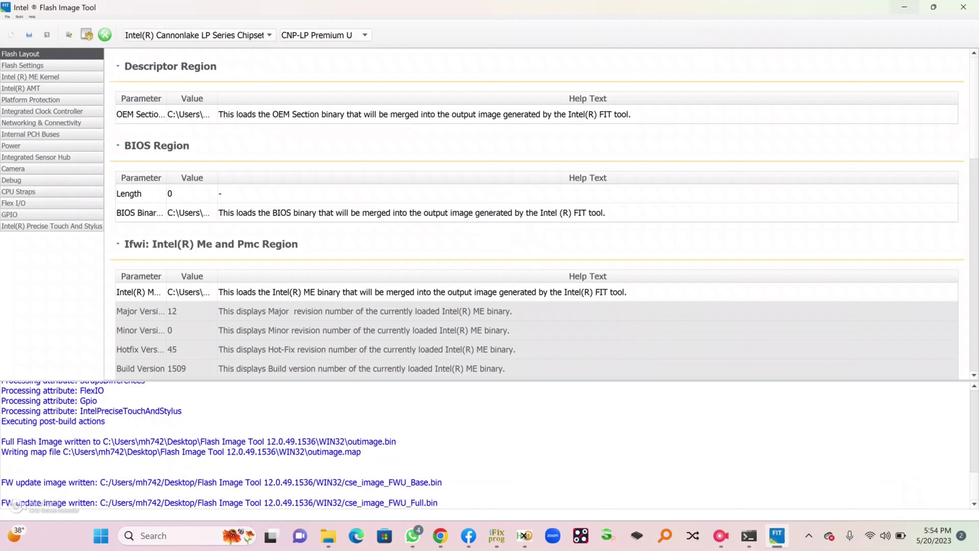
left_click(963, 7)
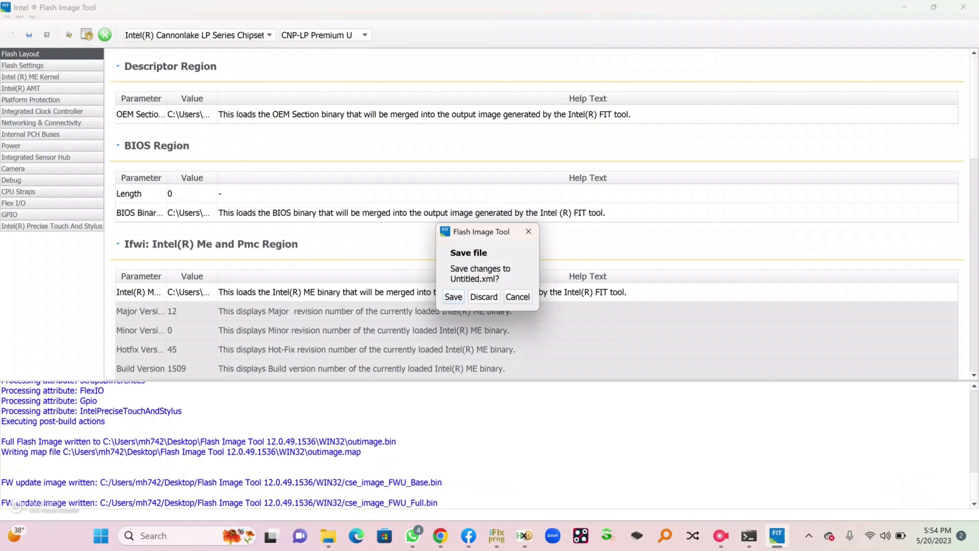
left_click(484, 297)
Go to the Flash Image Tool 12.0.49.1536\WIN32 folder and select the built outimage file
key("alt+F4")
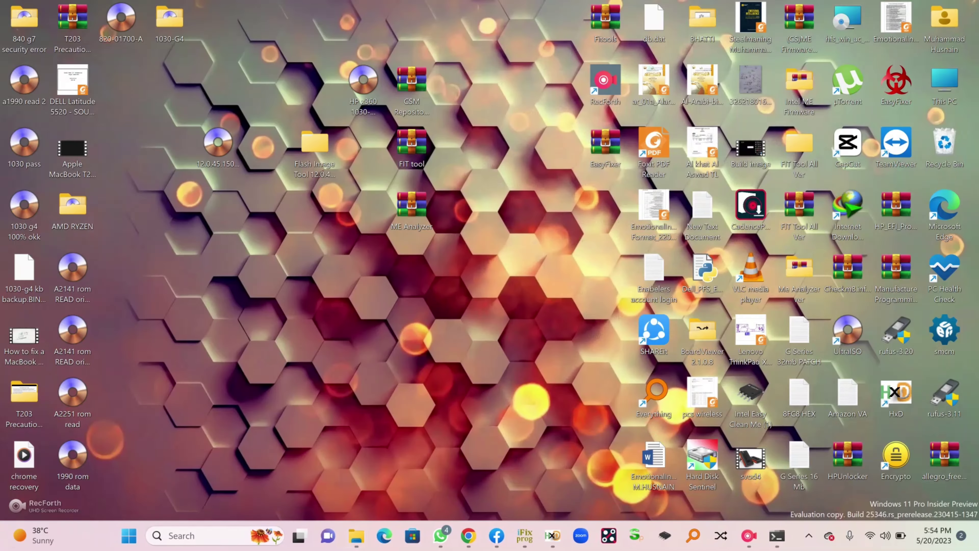
key("Return")
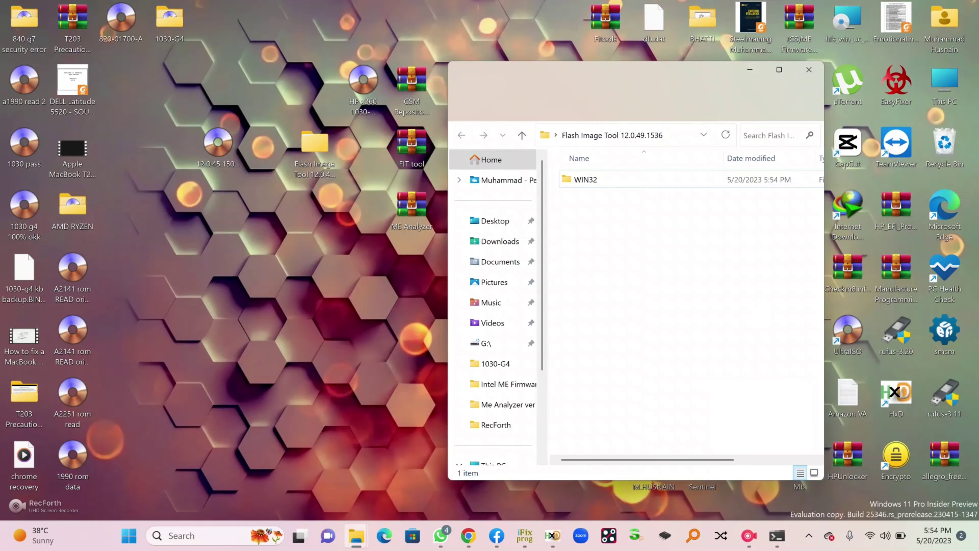
left_click(586, 179)
key("Return")
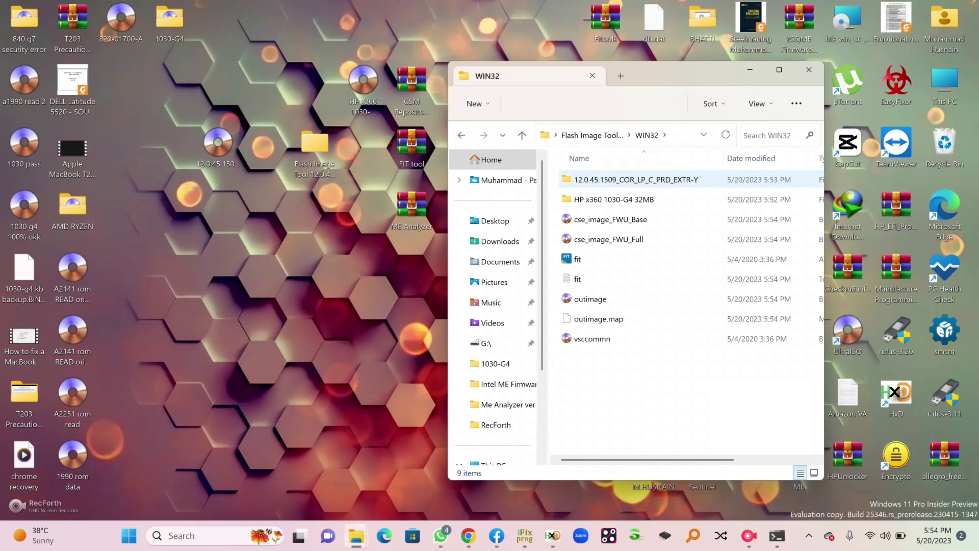
left_click(590, 298)
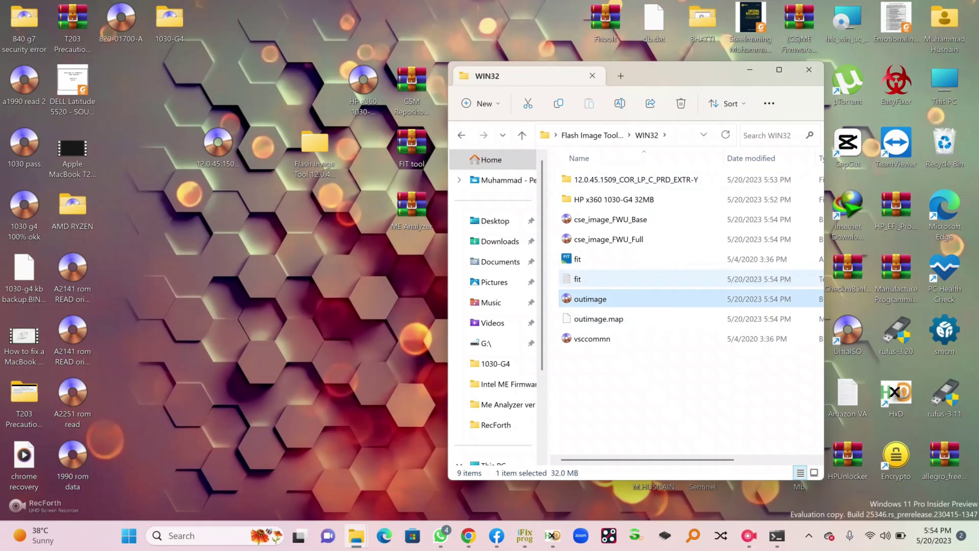
Rename outimage to 'Cleard Me Region' and place it on the desktop beside the HP x360 dump
key("F2")
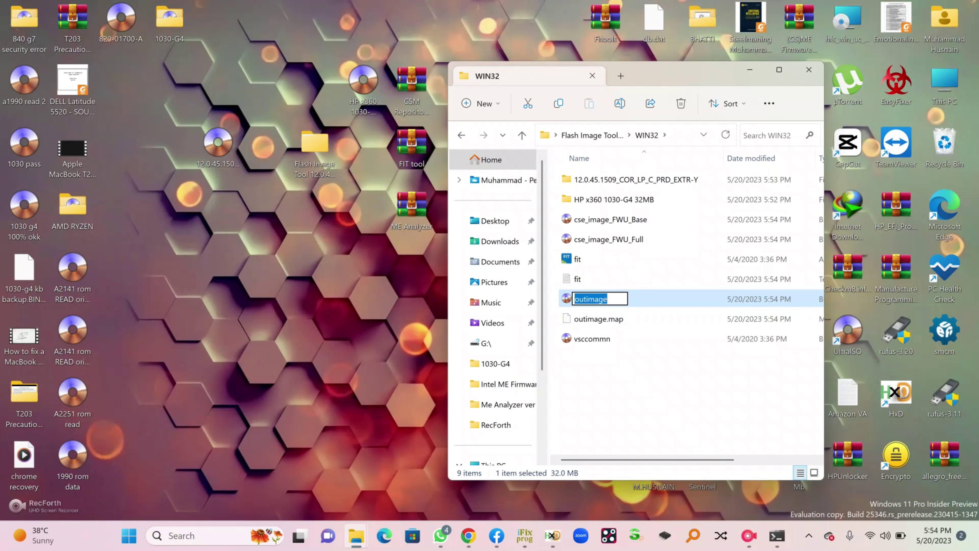
type("Clear")
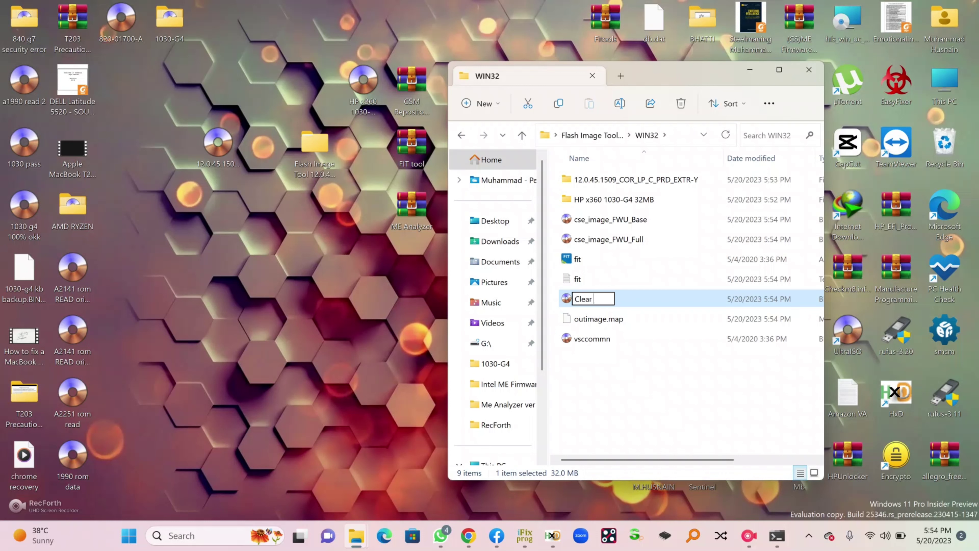
key("BackSpace")
type("d Me Region")
key("Return")
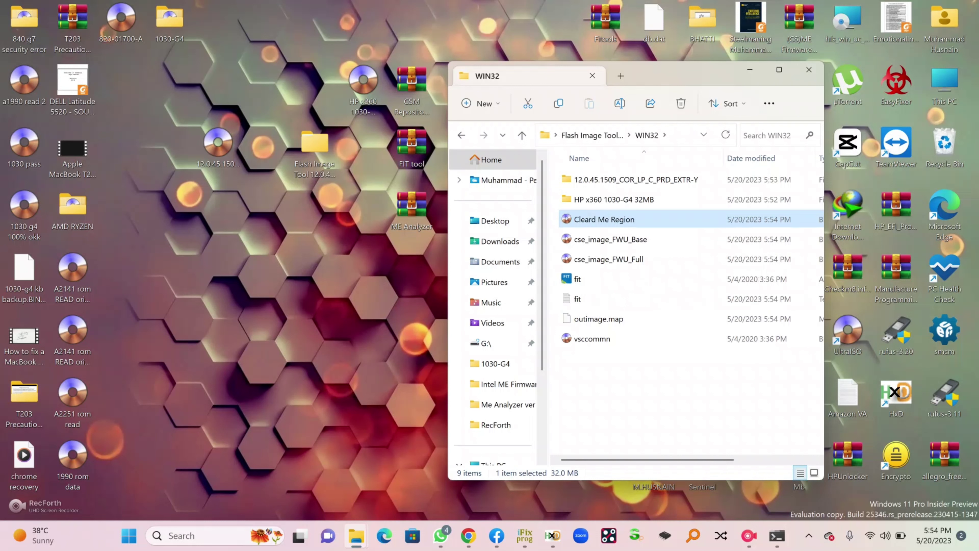
left_click_drag(604, 219, 217, 270)
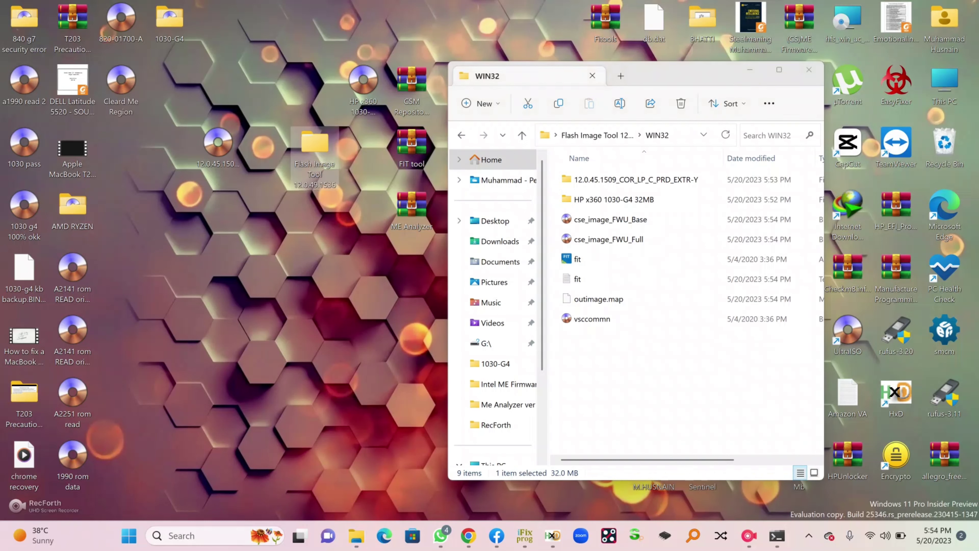
left_click_drag(363, 81, 281, 271)
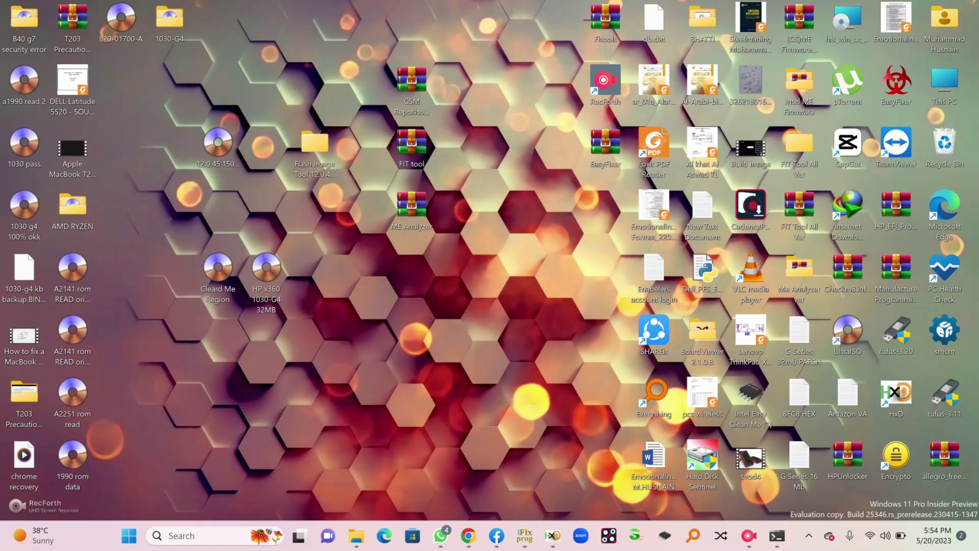
Open ME_Analyzer_v1.137.0_r198.rar in WinRAR, dismiss the licence reminder, and run MEA.exe
mouse_move(777, 535)
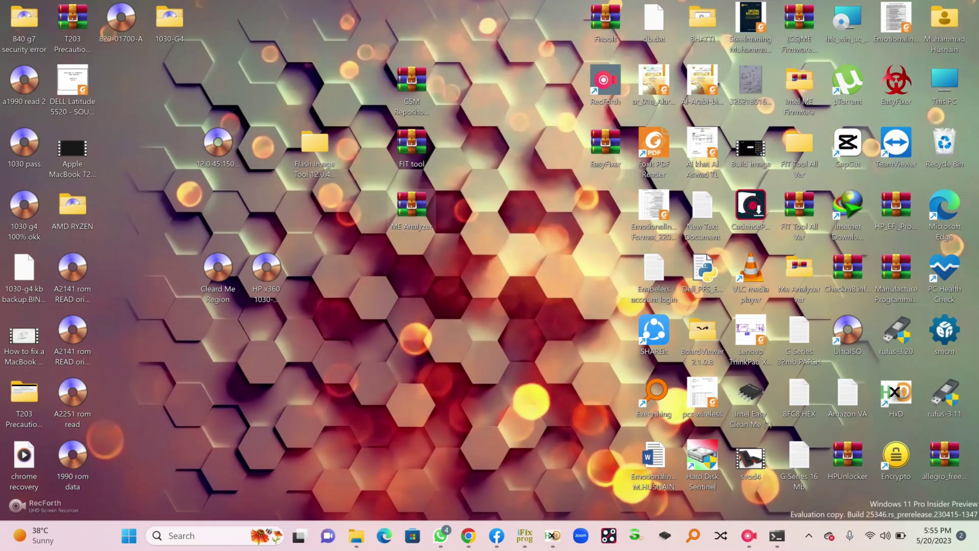
double_click(411, 208)
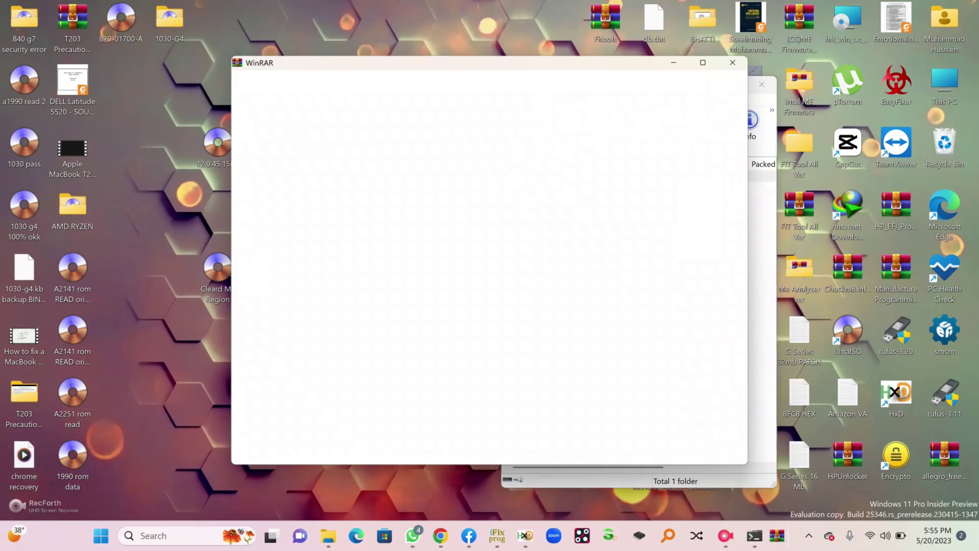
left_click(732, 63)
key("Down")
key("Return")
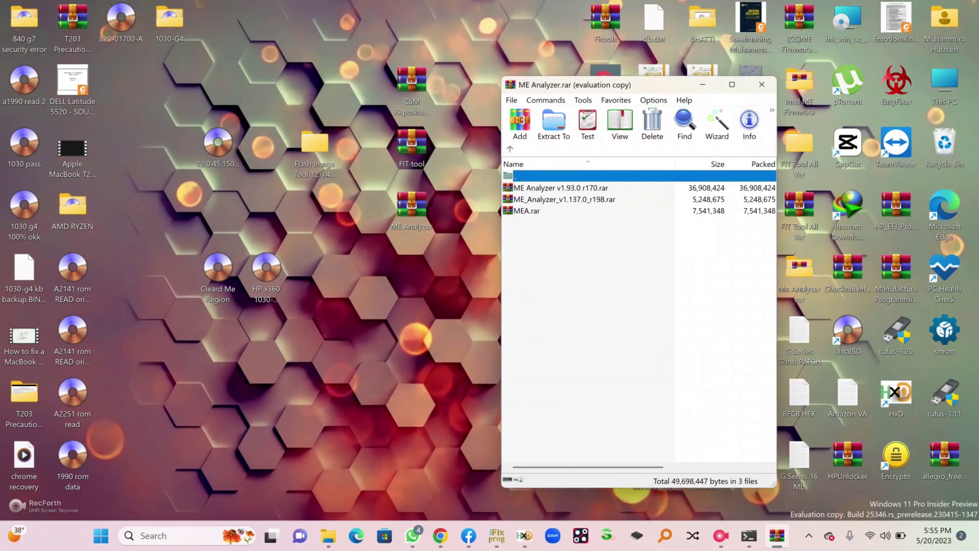
key("Down")
key("Down")
key("Return")
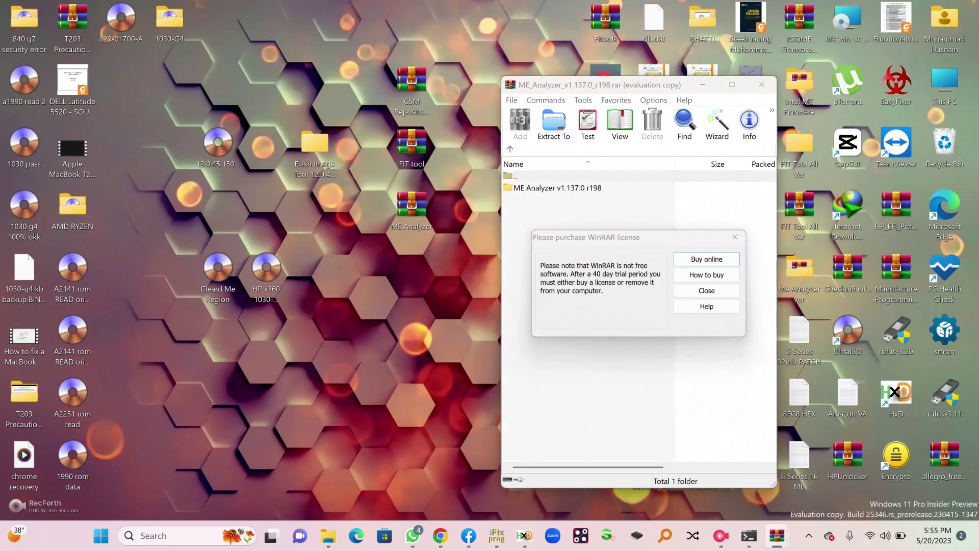
key("Escape")
key("Down")
key("Return")
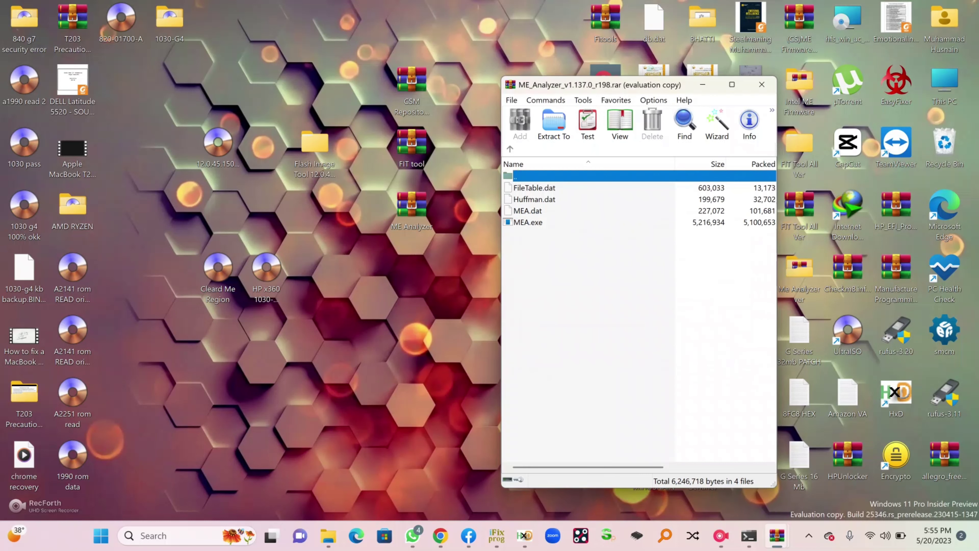
key("Down")
key("Down")
key("Down")
key("Down")
key("Return")
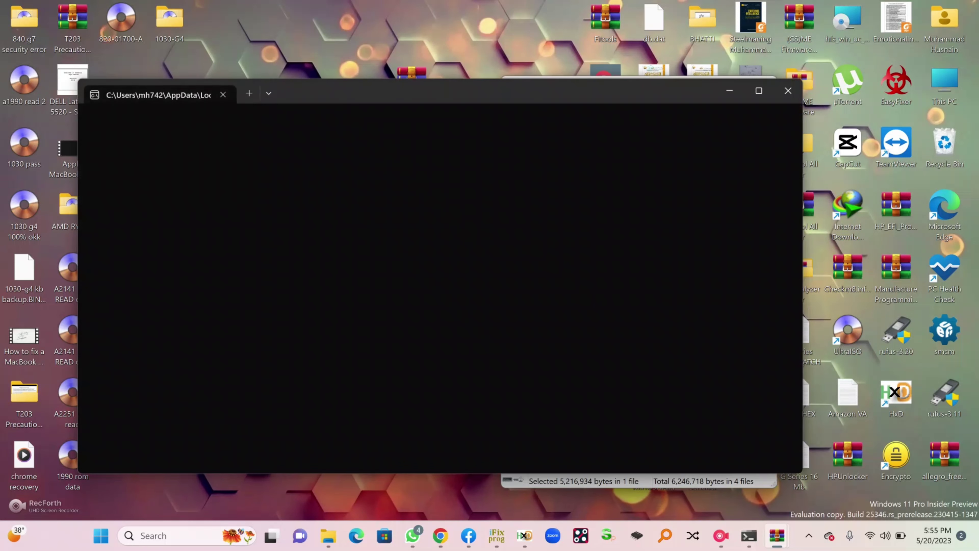
Drop Cleard Me Region.bin onto the MEA window and run the analysis
left_click_drag(501, 91, 768, 85)
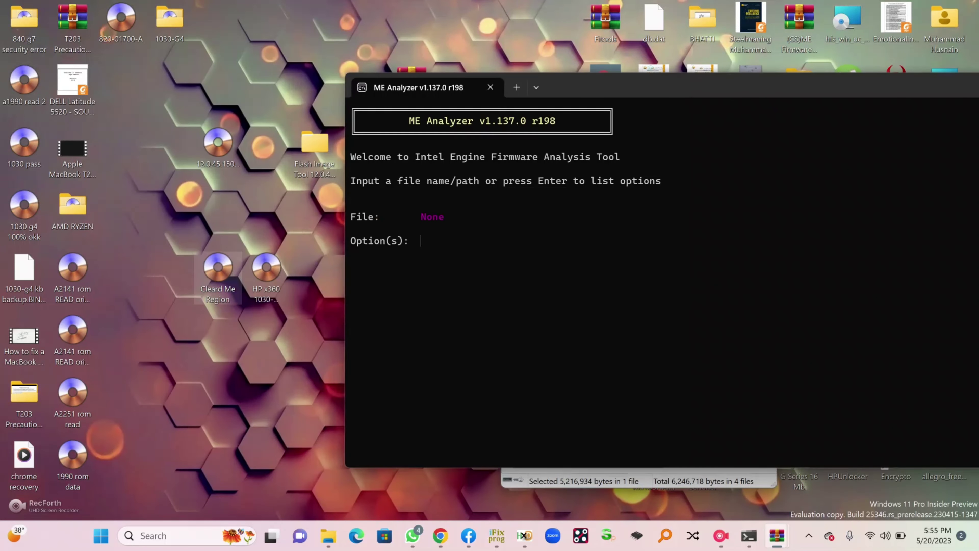
left_click_drag(218, 270, 418, 235)
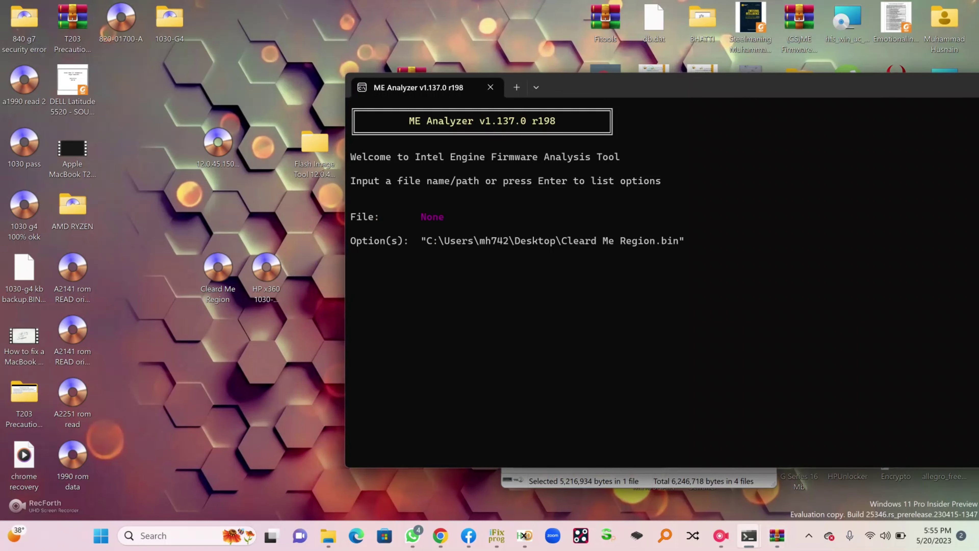
left_click_drag(617, 87, 331, 79)
key("Return")
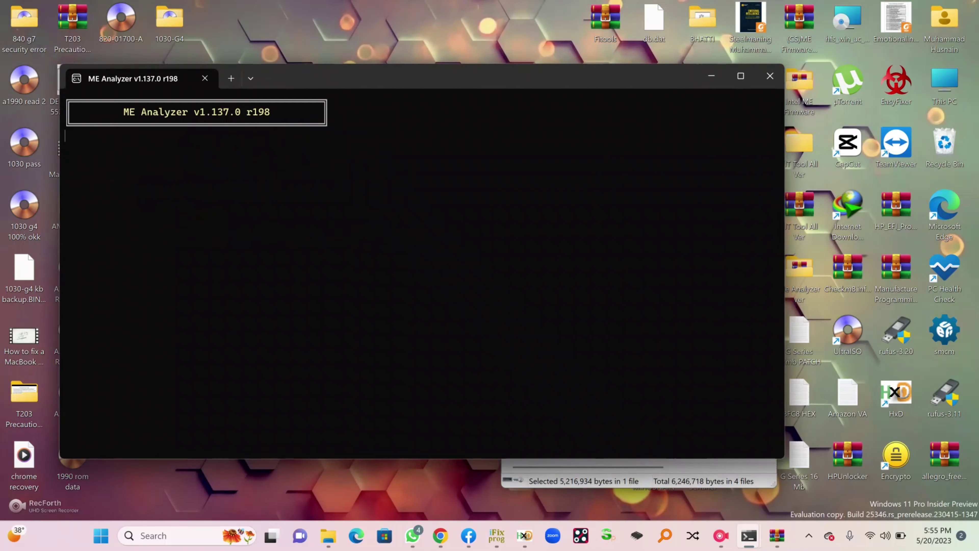
Review the analysis results, highlighting the Flash Image Tool version 12.0.49.1536
left_click_drag(784, 190, 409, 190)
scroll(231, 270, "up", 20)
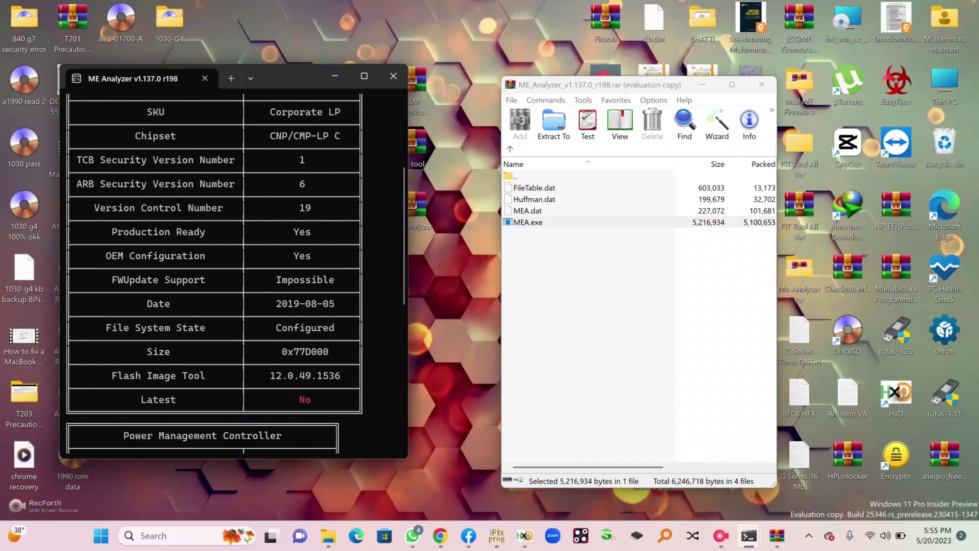
scroll(231, 270, "down", 1)
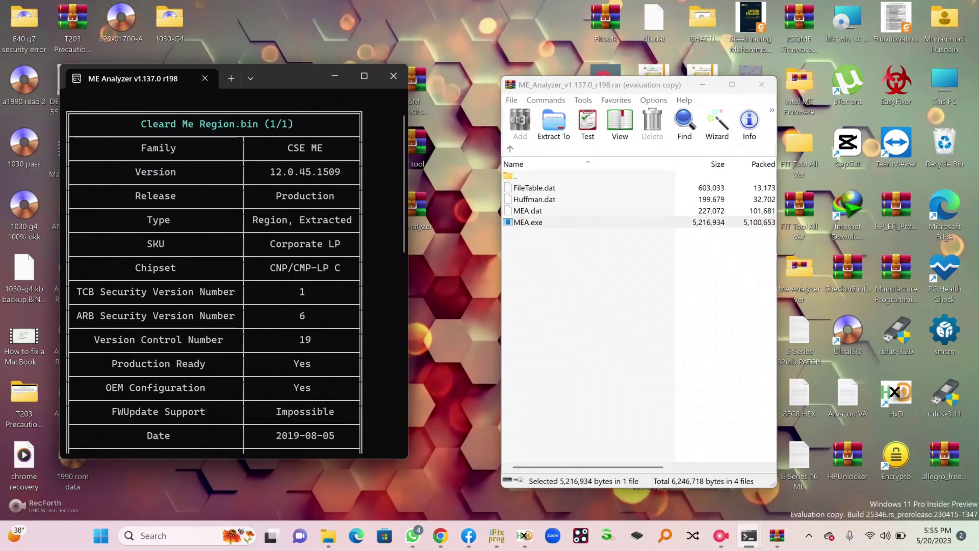
scroll(231, 270, "down", 2)
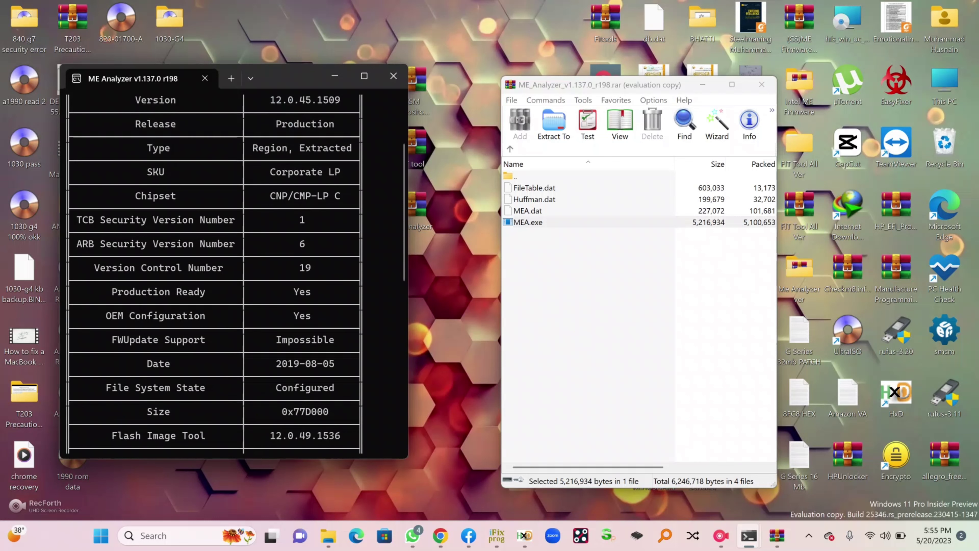
left_click_drag(265, 387, 334, 375)
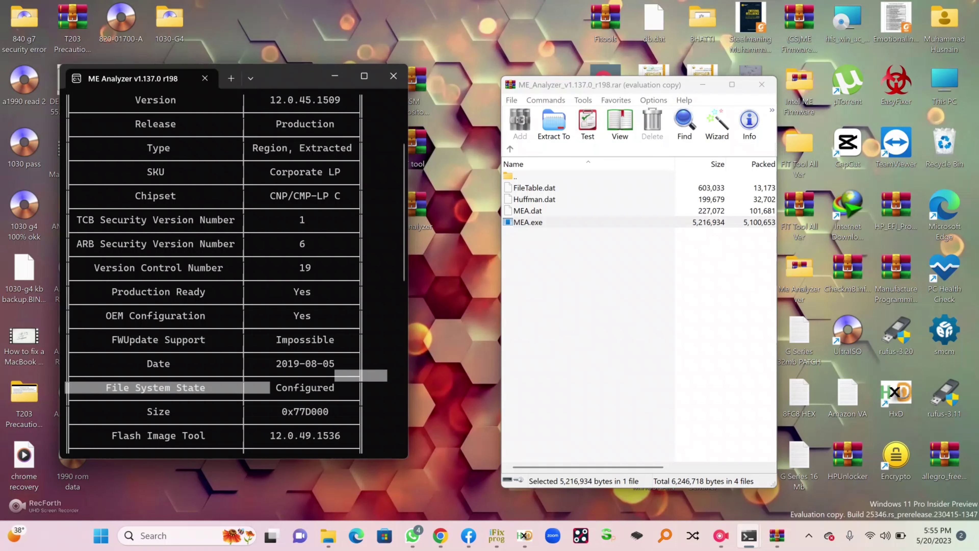
scroll(335, 374, "down", 2)
scroll(231, 270, "up", 1)
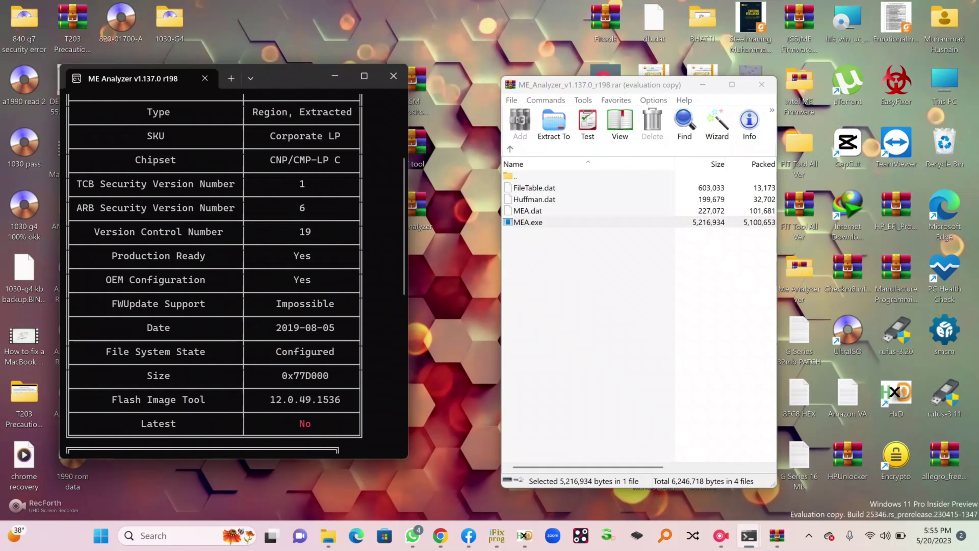
left_click_drag(264, 399, 342, 399)
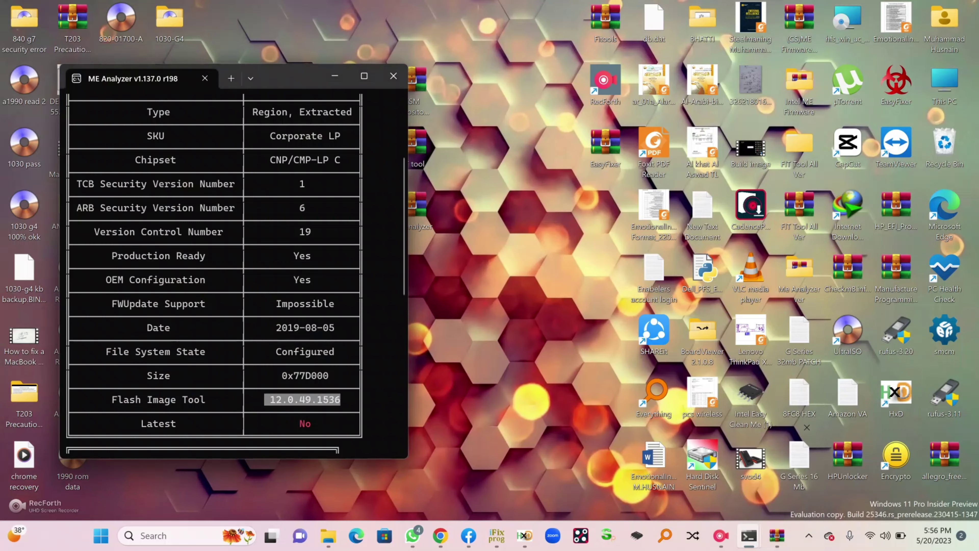
Close the WinRAR archive window and move the analyzer toward the centre
key("BackSpace")
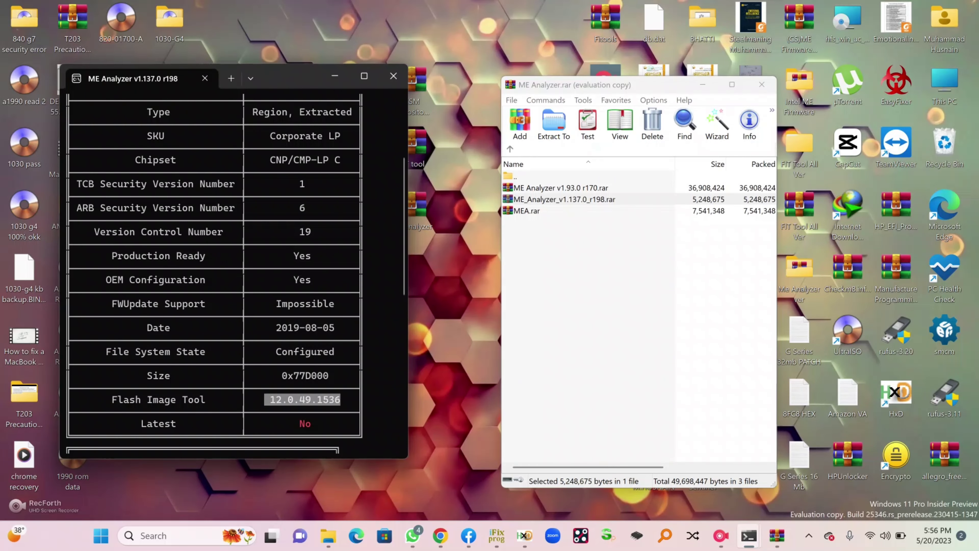
left_click(761, 84)
left_click_drag(290, 82, 409, 87)
scroll(353, 270, "up", 2)
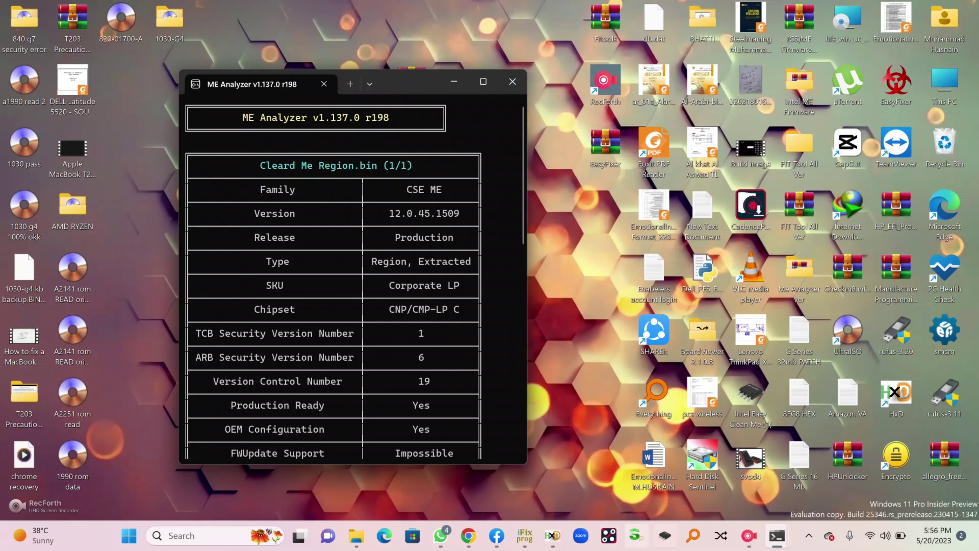
Bring up the v1.93.0 analyzer with the original dump and arrange both reports side by side, taller
mouse_move(777, 535)
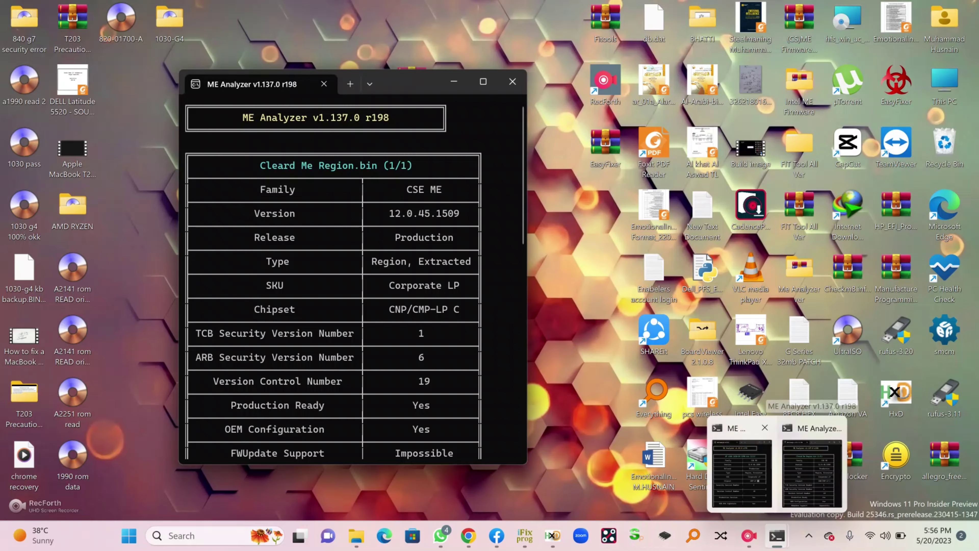
mouse_move(742, 467)
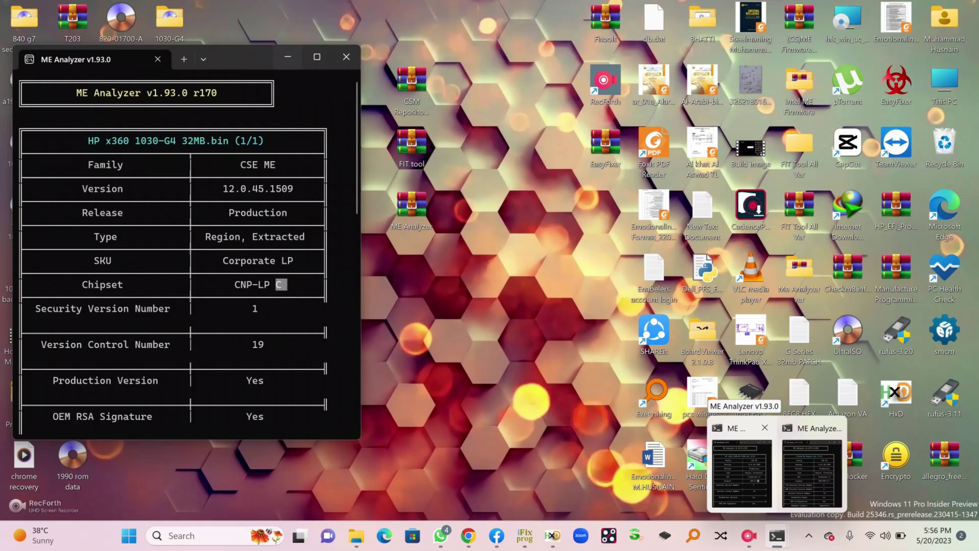
mouse_move(811, 473)
left_click(742, 473)
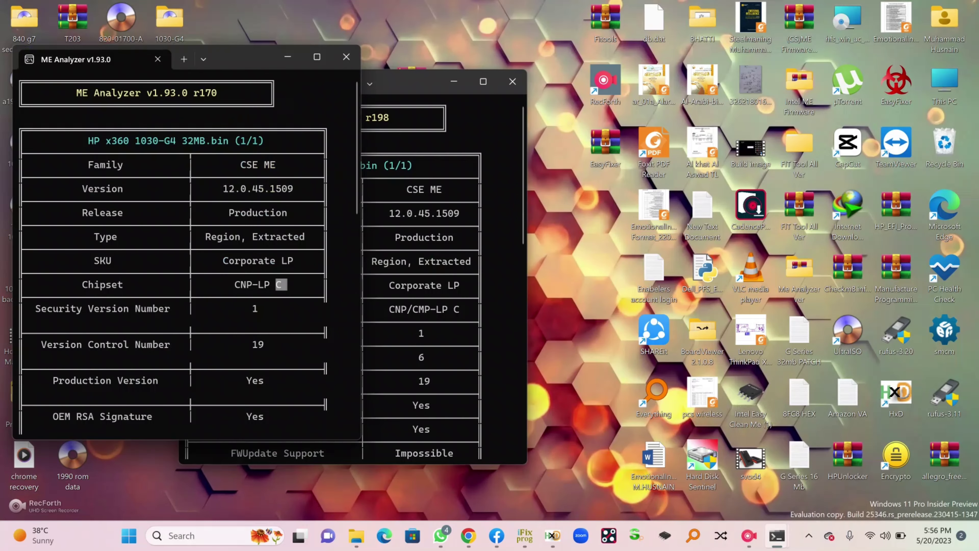
left_click_drag(405, 82, 589, 57)
scroll(173, 250, "down", 4)
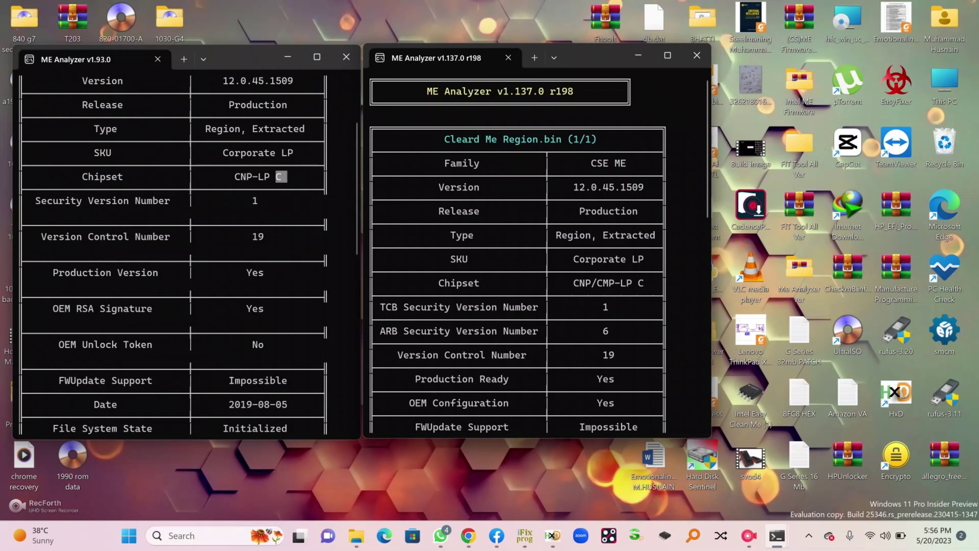
left_click_drag(173, 438, 173, 490)
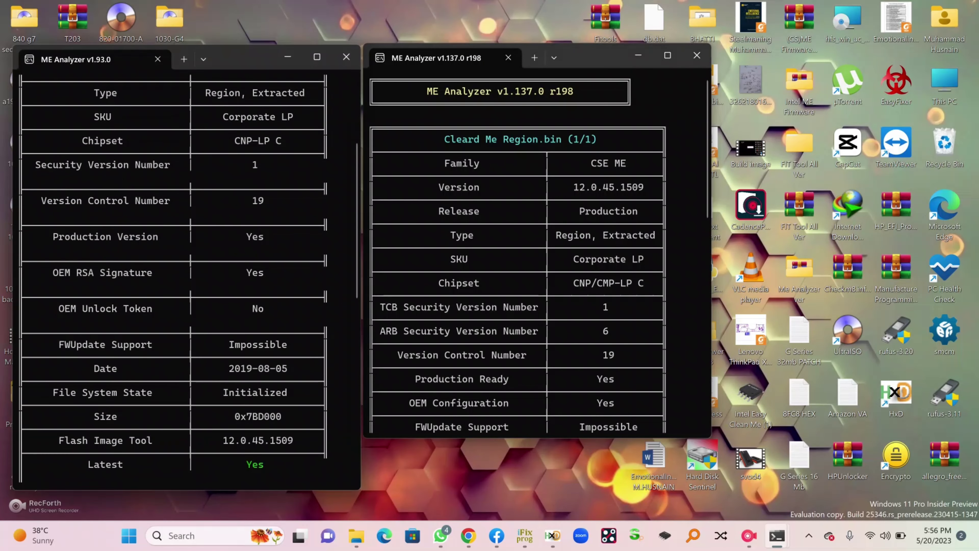
left_click_drag(600, 438, 600, 488)
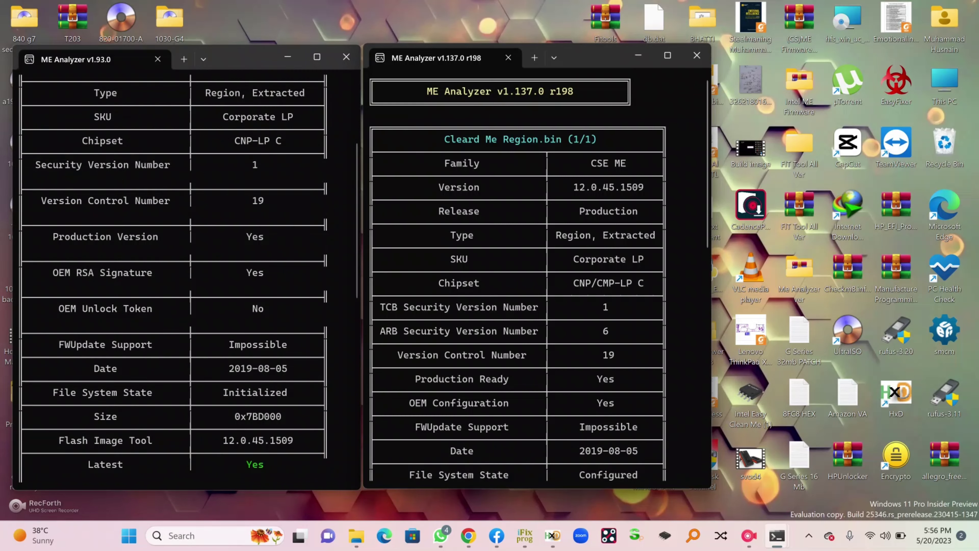
scroll(174, 270, "up", 4)
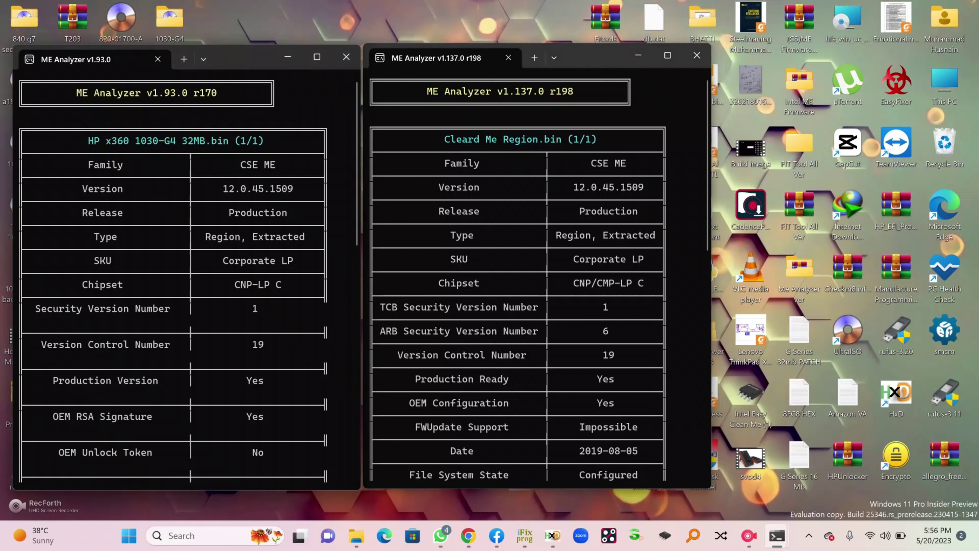
Highlight both file names and their matching Version 12.0.45.1509 values
left_click_drag(72, 140, 269, 140)
left_click_drag(431, 139, 632, 163)
left_click_drag(568, 187, 649, 187)
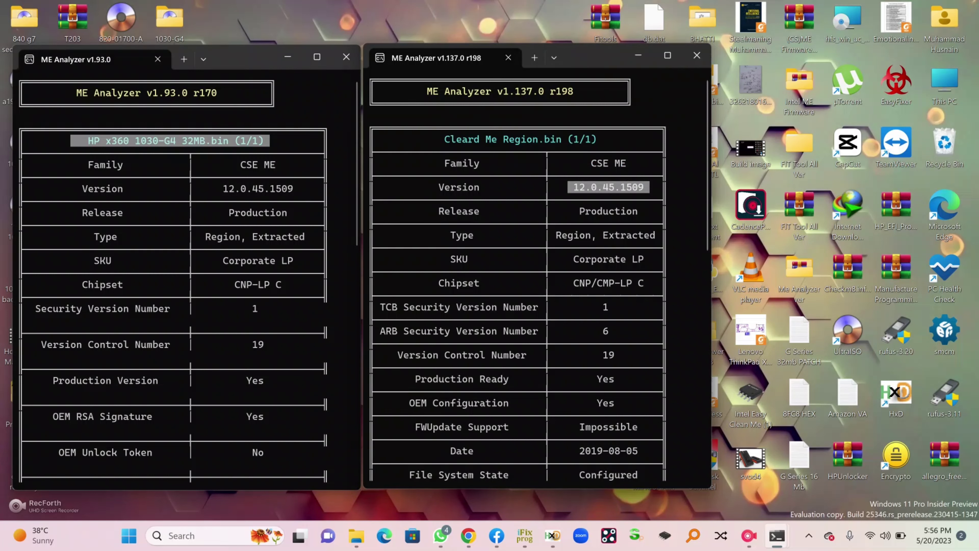
left_click_drag(218, 189, 293, 188)
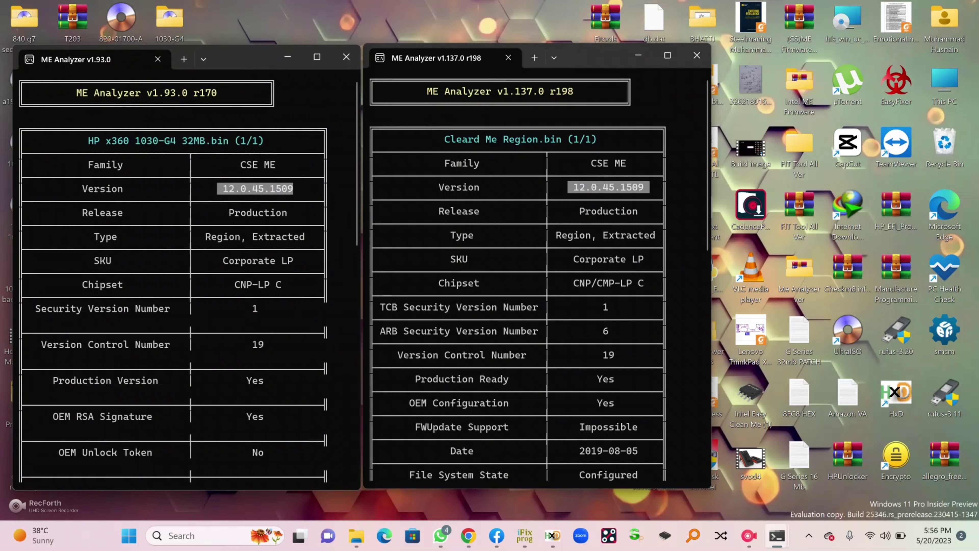
Scroll through both reports and nudge the rebuilt file's window into alignment
scroll(518, 270, "down", 1)
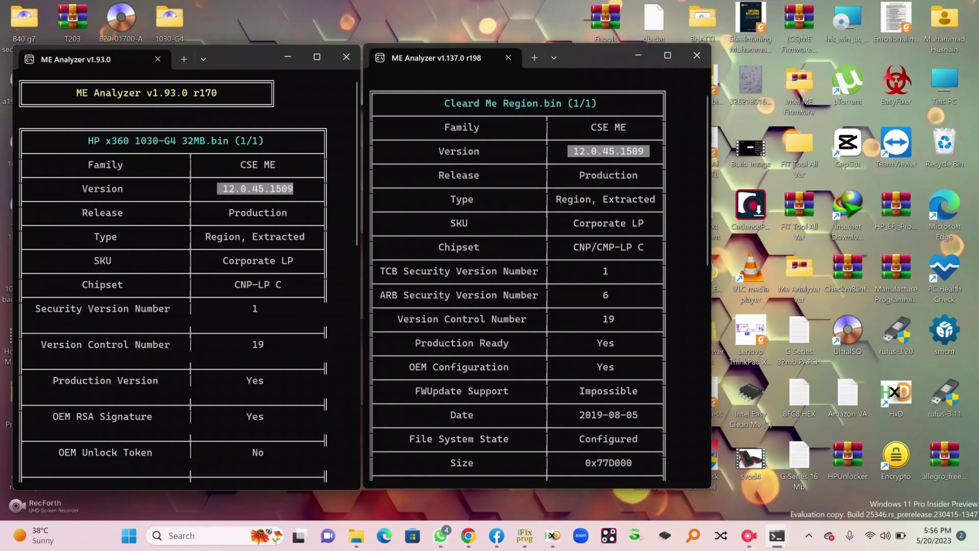
scroll(518, 270, "down", 2)
scroll(174, 270, "down", 3)
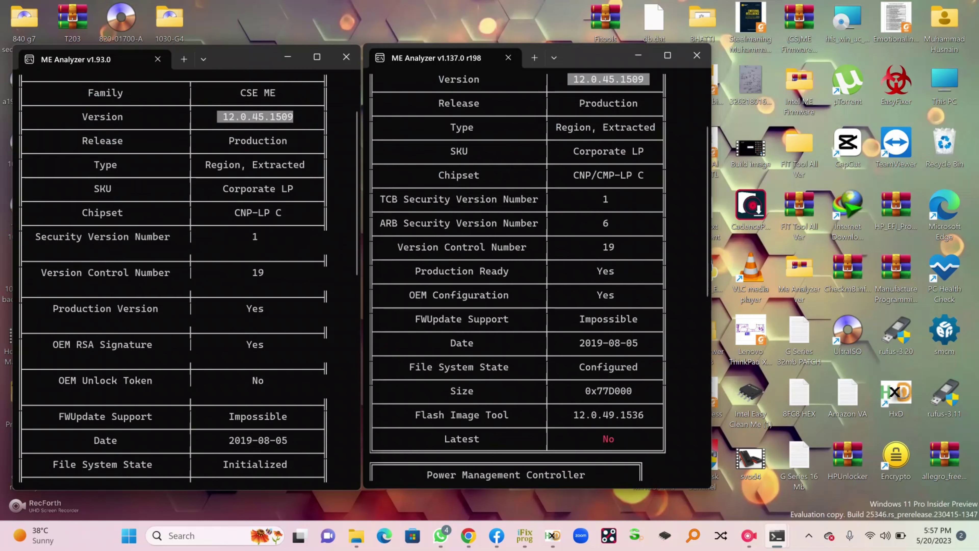
scroll(174, 270, "down", 2)
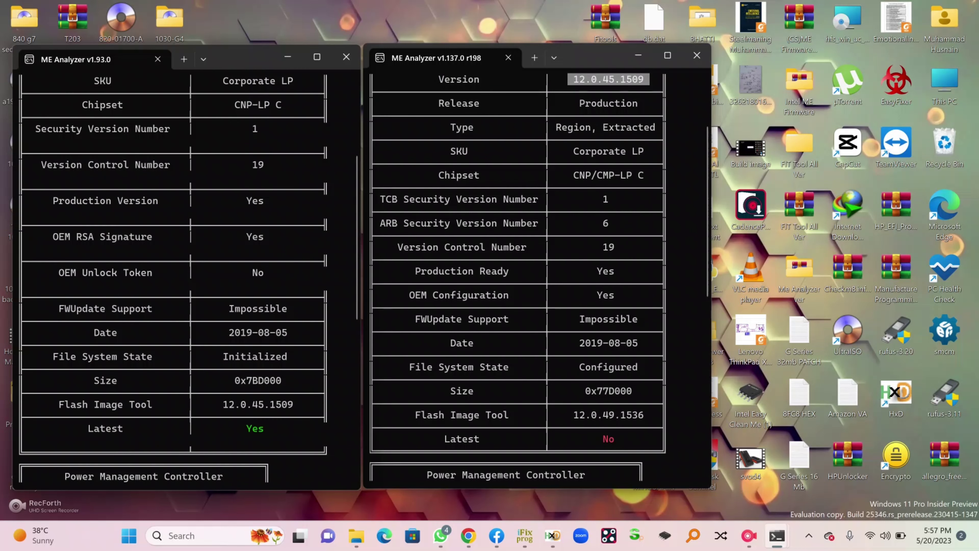
left_click_drag(598, 57, 615, 59)
left_click_drag(360, 193, 366, 193)
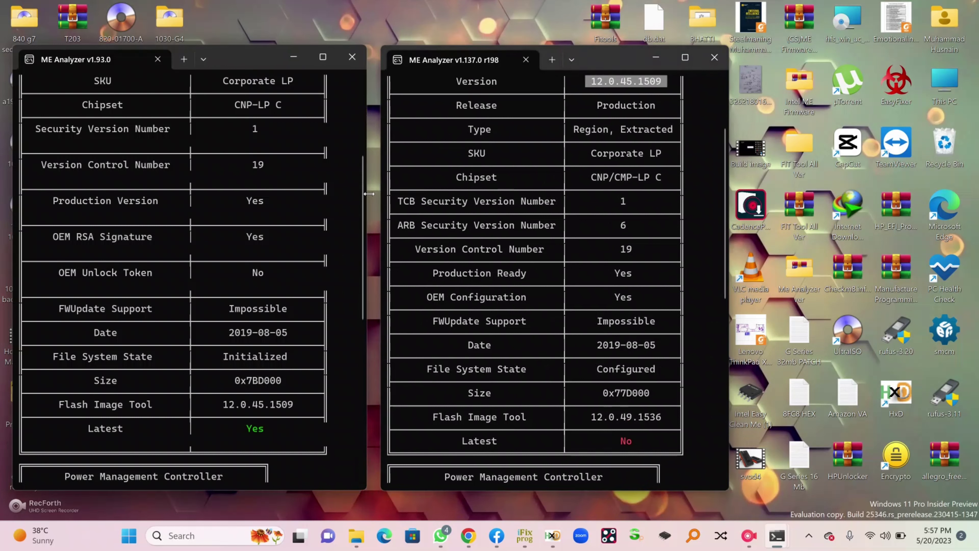
scroll(173, 270, "up", 1)
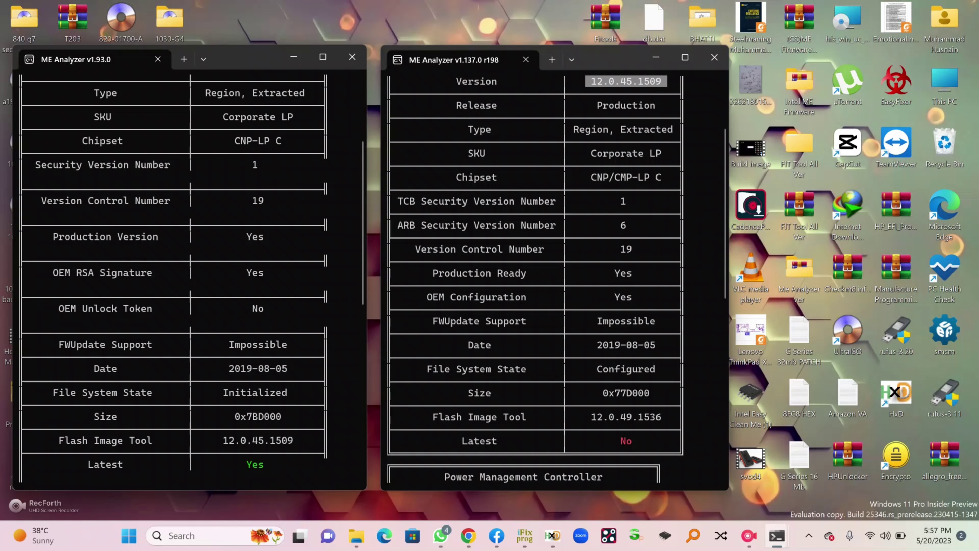